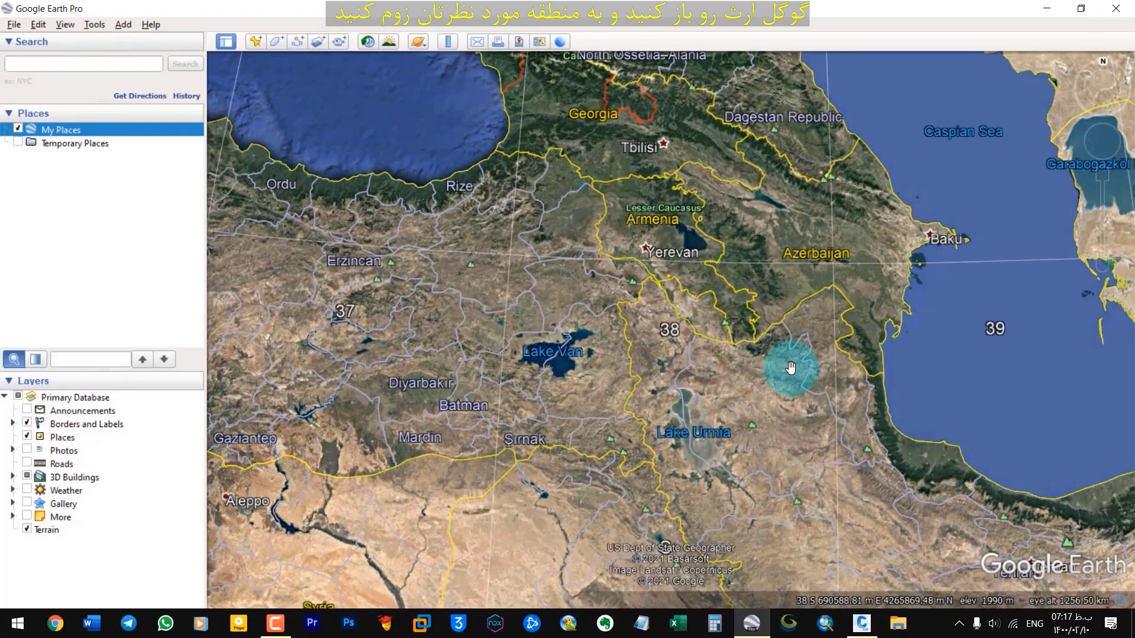
Zoom in on the hills east of Ahar
scroll(791, 368, "up", 5)
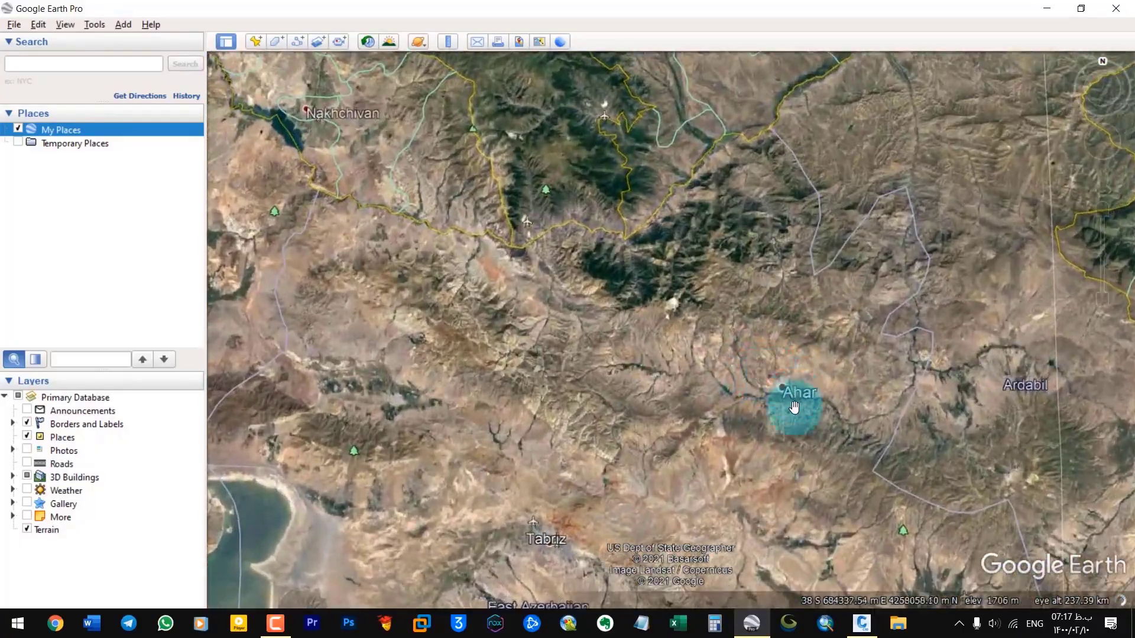
scroll(794, 407, "up", 5)
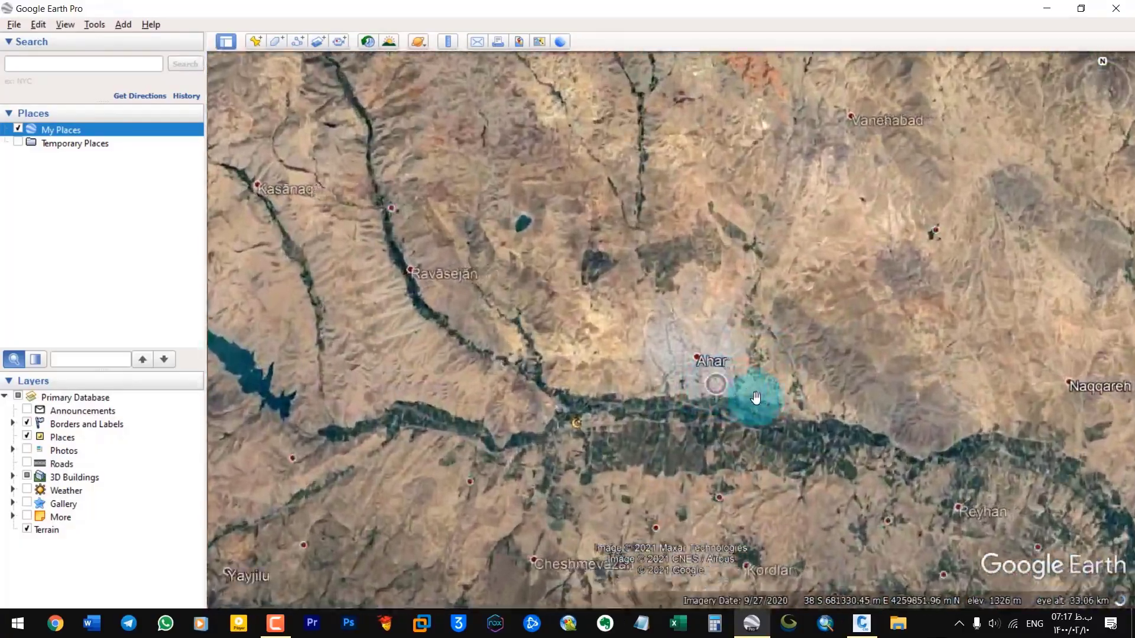
scroll(756, 397, "up", 5)
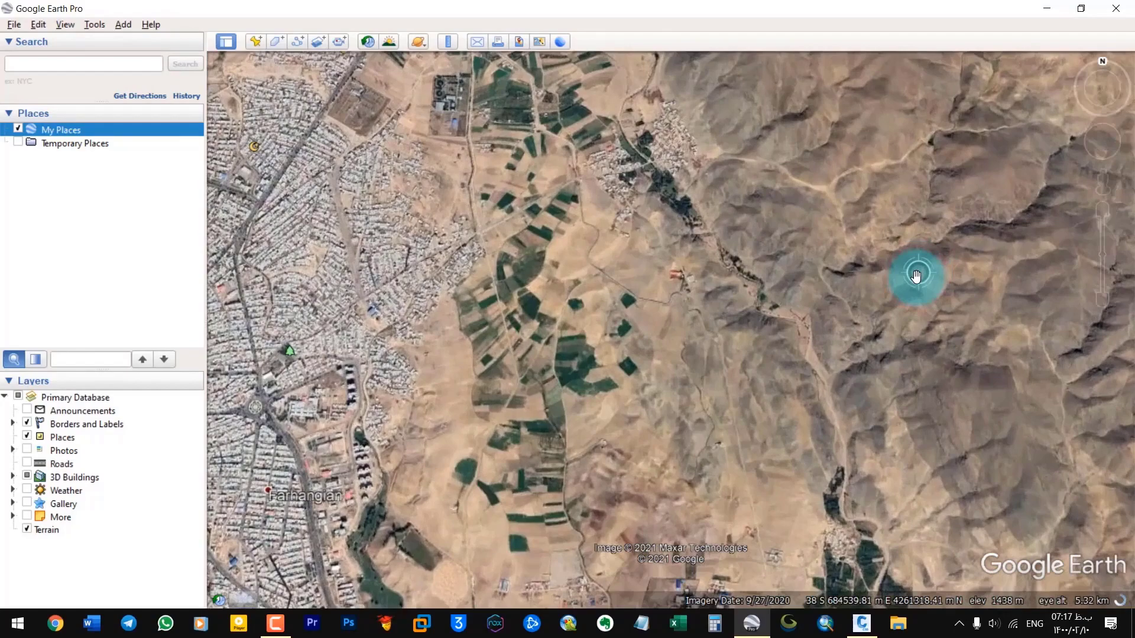
scroll(915, 275, "up", 4)
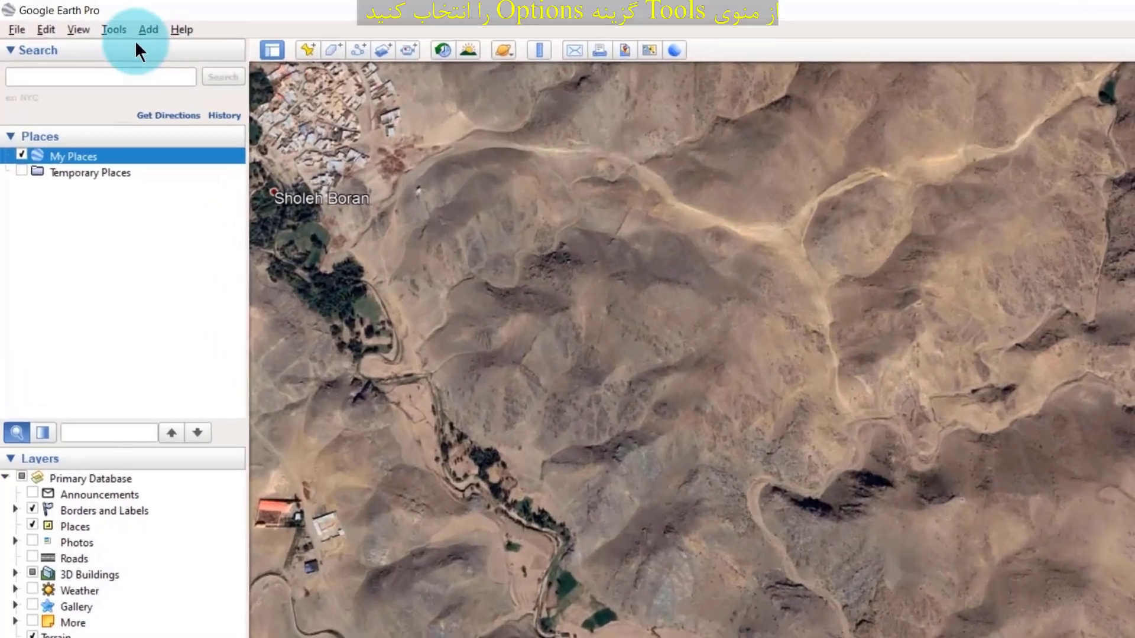
Set coordinates to Universal Transverse Mercator and units to Meters/Kilometers, keeping the toolbar shown
left_click(94, 24)
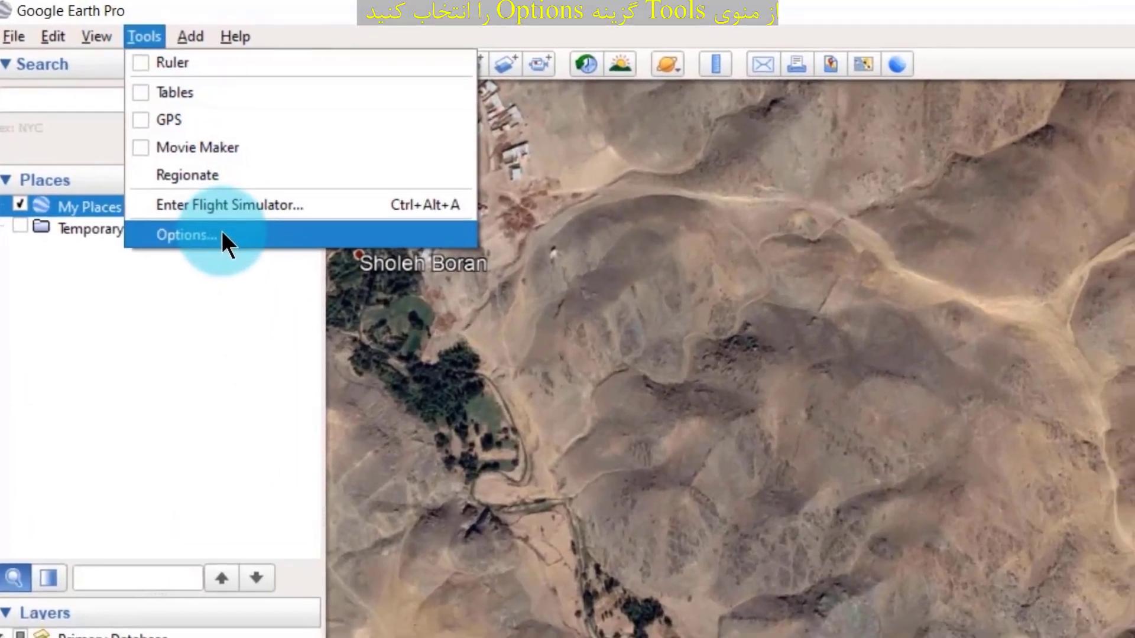
left_click(223, 241)
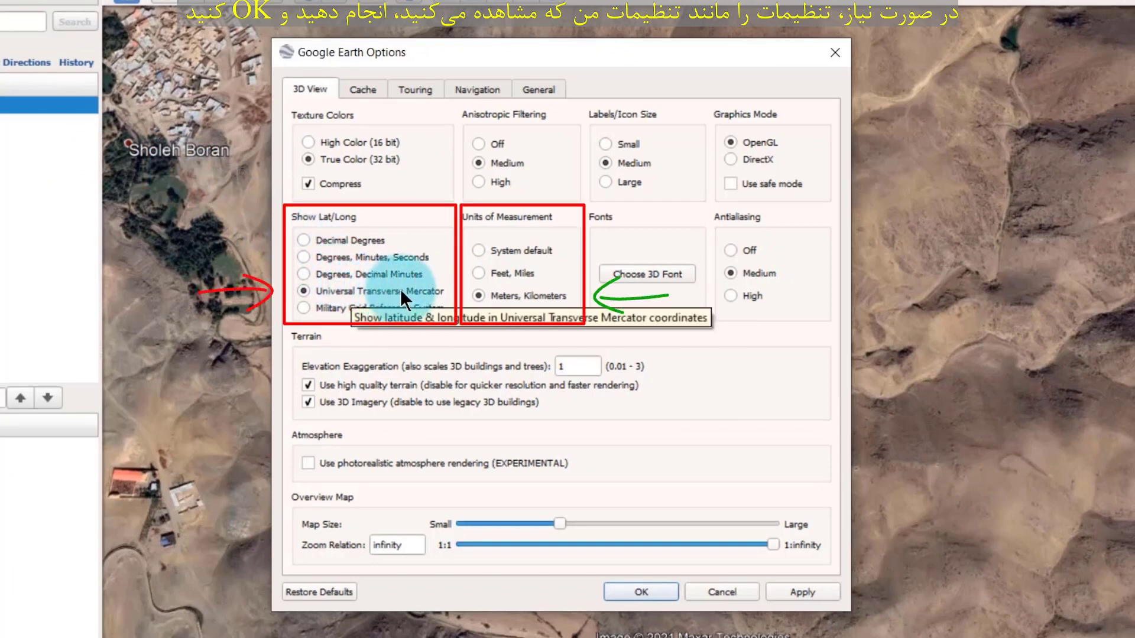
left_click(641, 592)
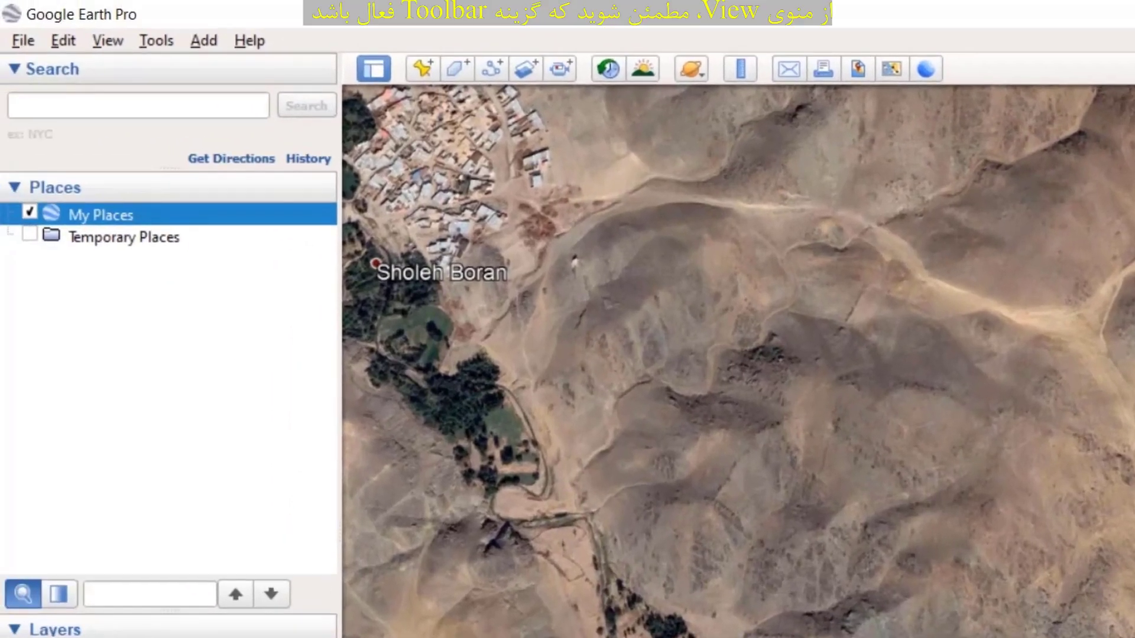
left_click(117, 41)
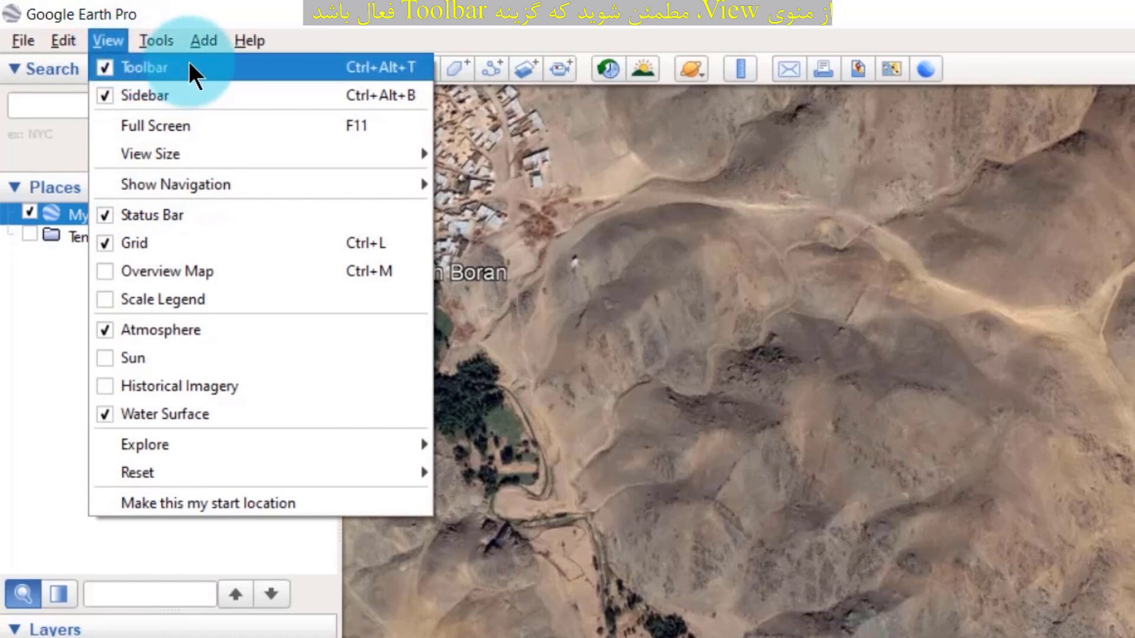
Start a new polygon named 'Ahar'
left_click(509, 53)
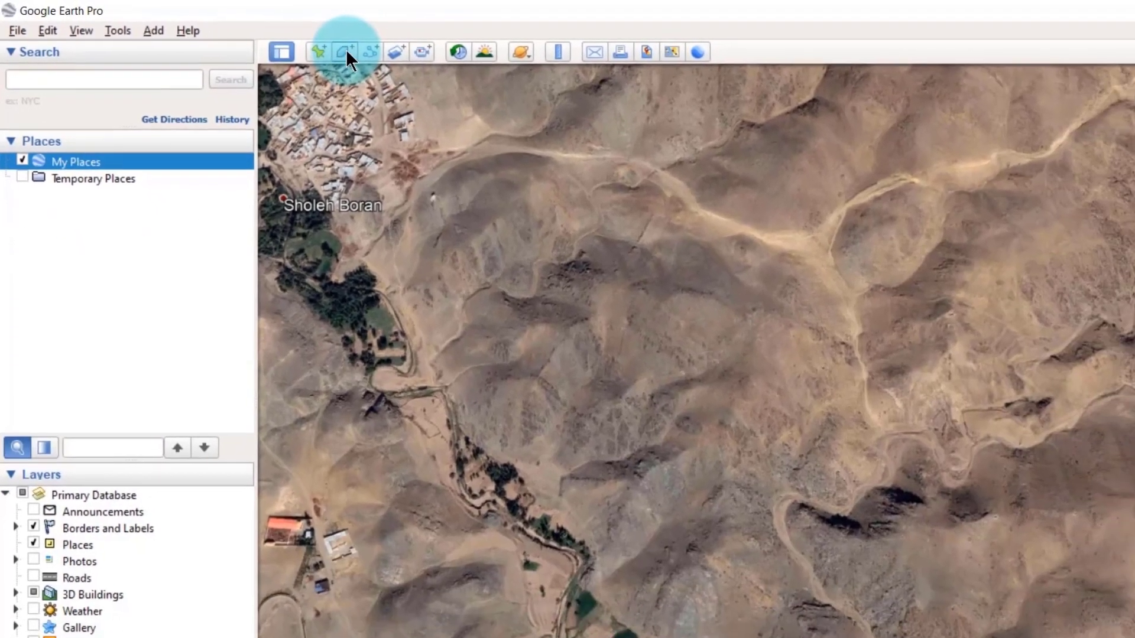
left_click(458, 69)
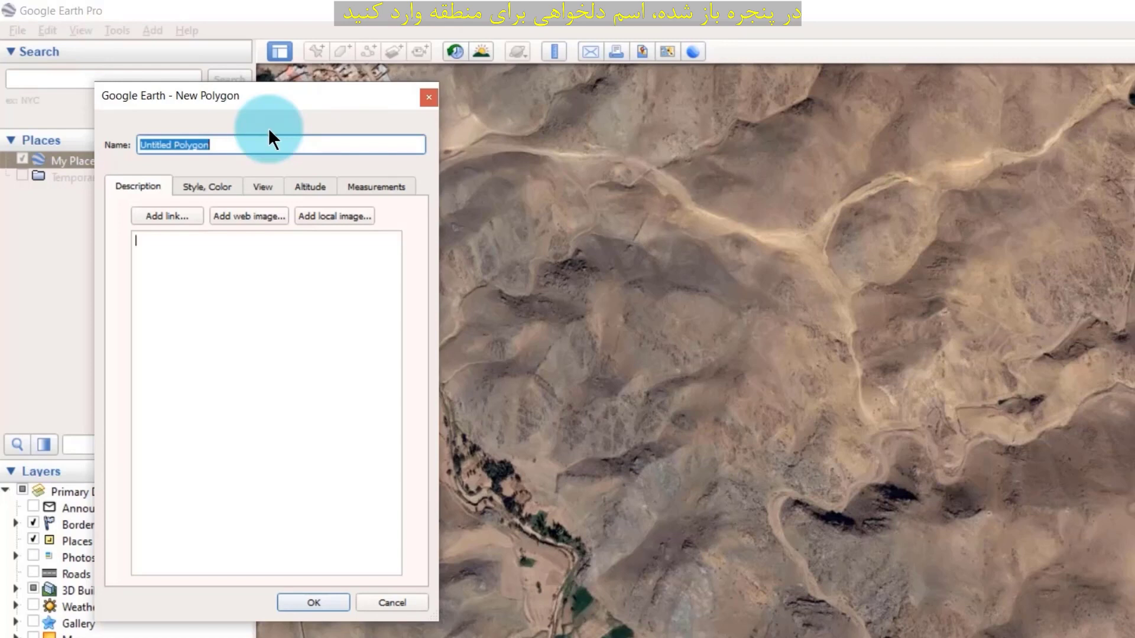
type("Ahar")
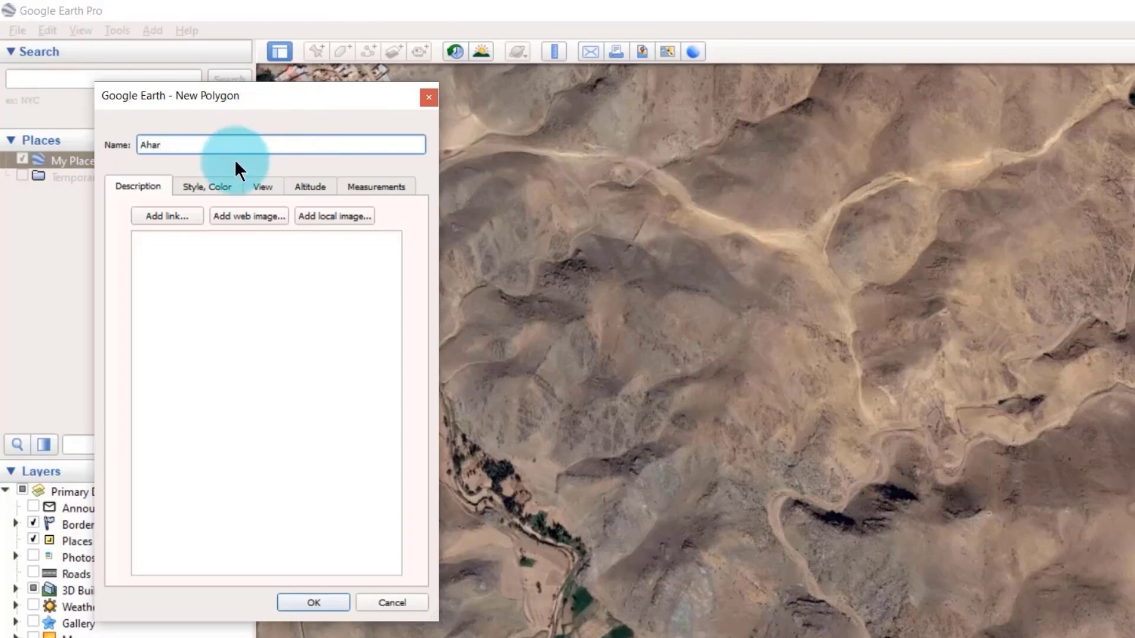
Give the polygon a red outline of width 3 and a cyan area fill
left_click(234, 186)
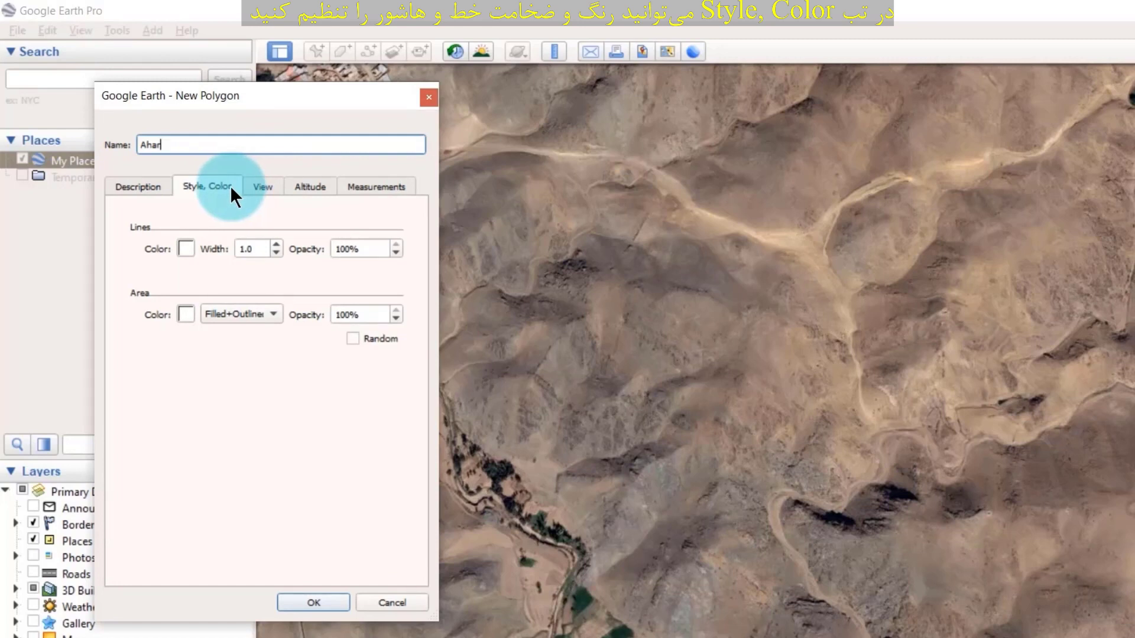
left_click(188, 247)
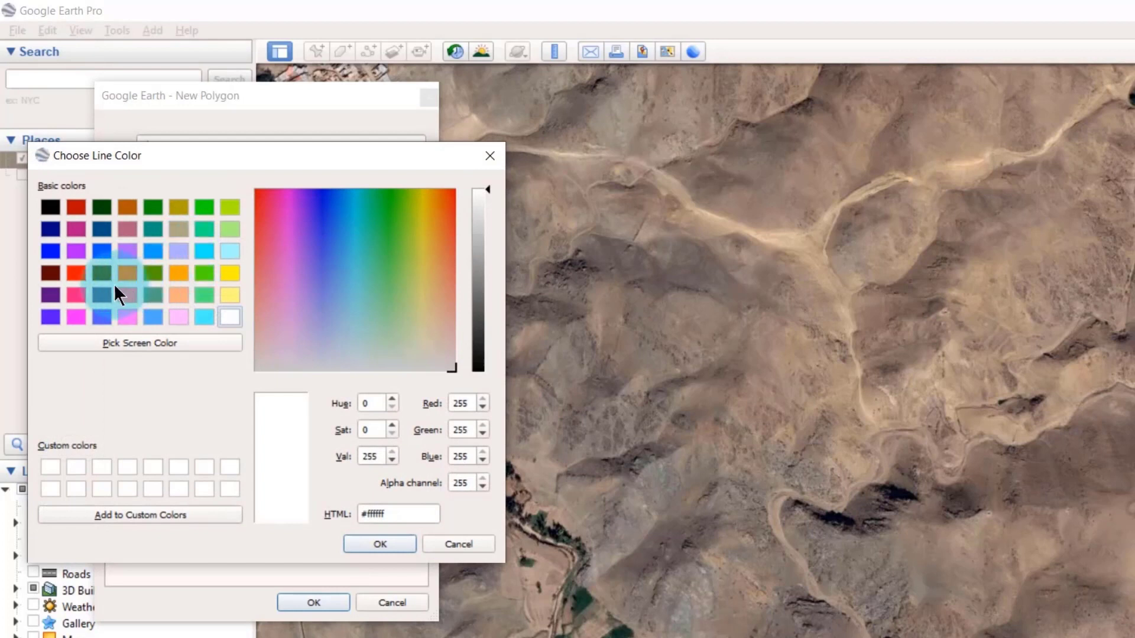
left_click(69, 274)
left_click(372, 541)
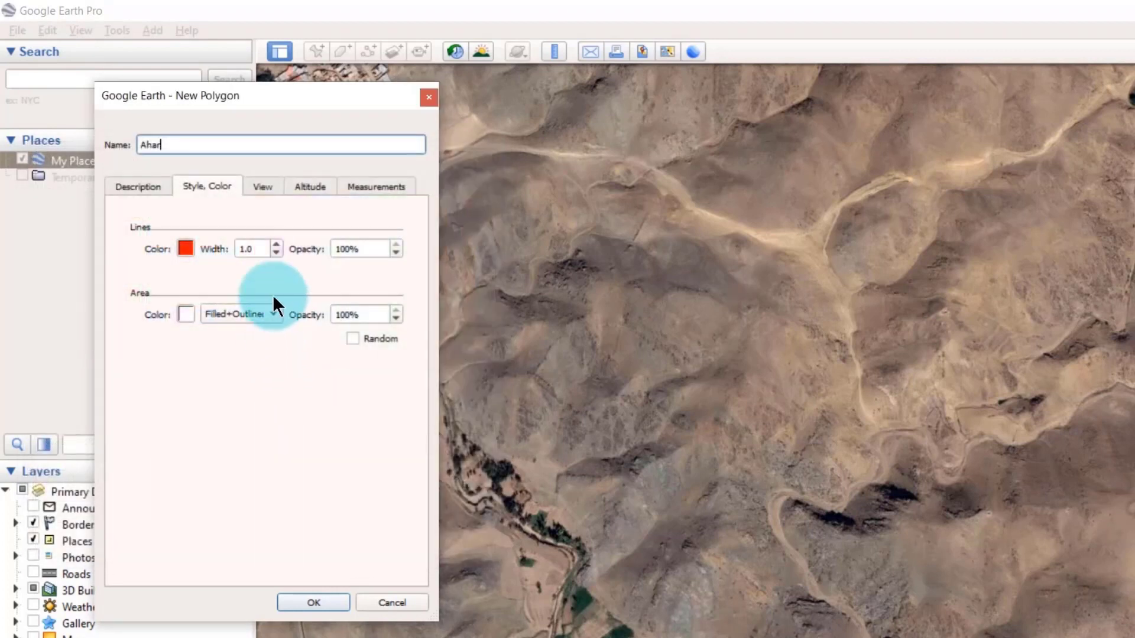
double_click(266, 248)
double_click(261, 247)
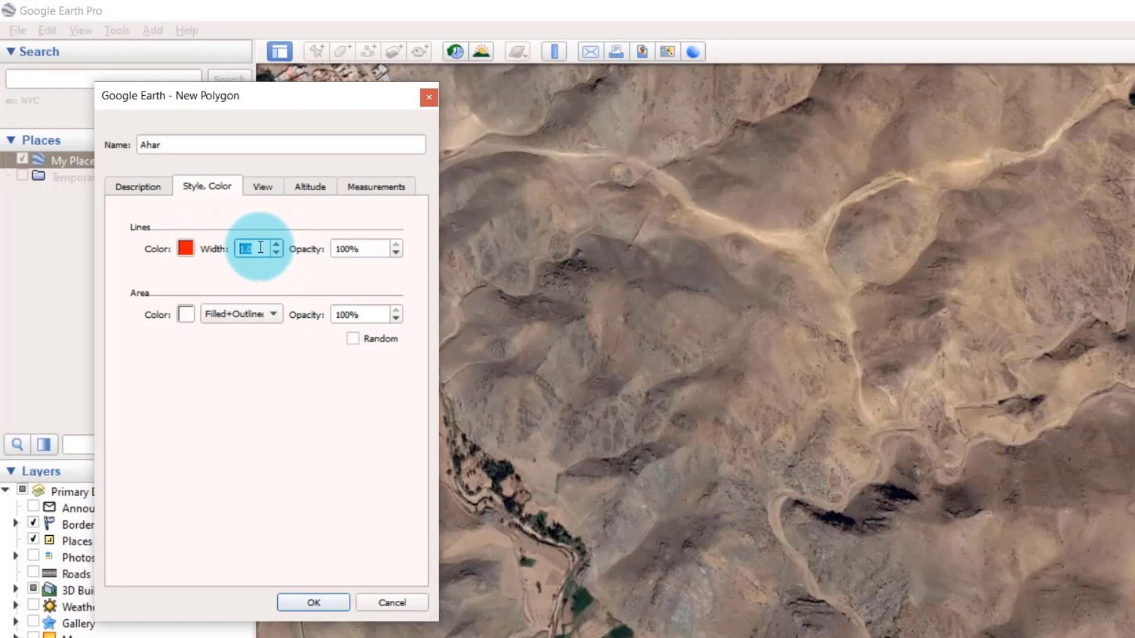
type("3")
left_click(232, 313)
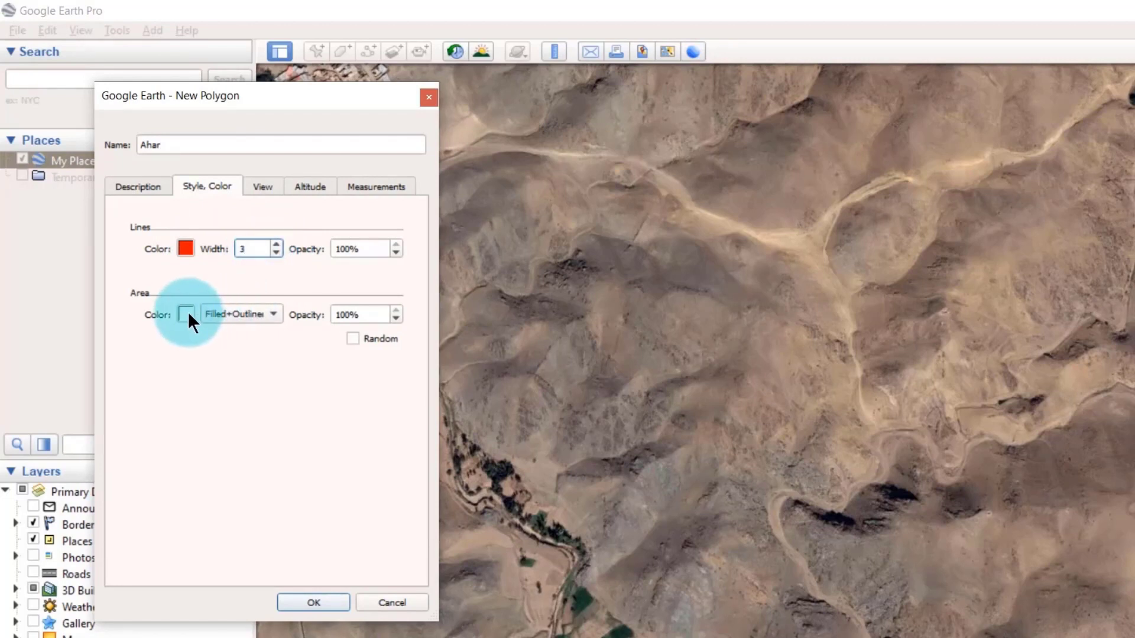
left_click(205, 252)
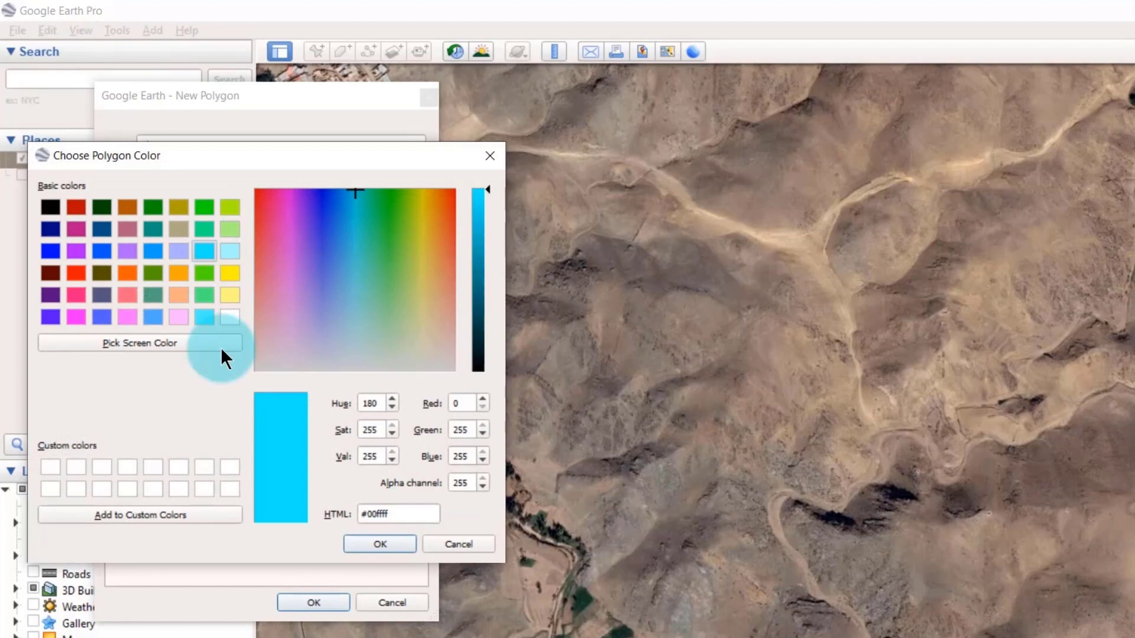
left_click(349, 543)
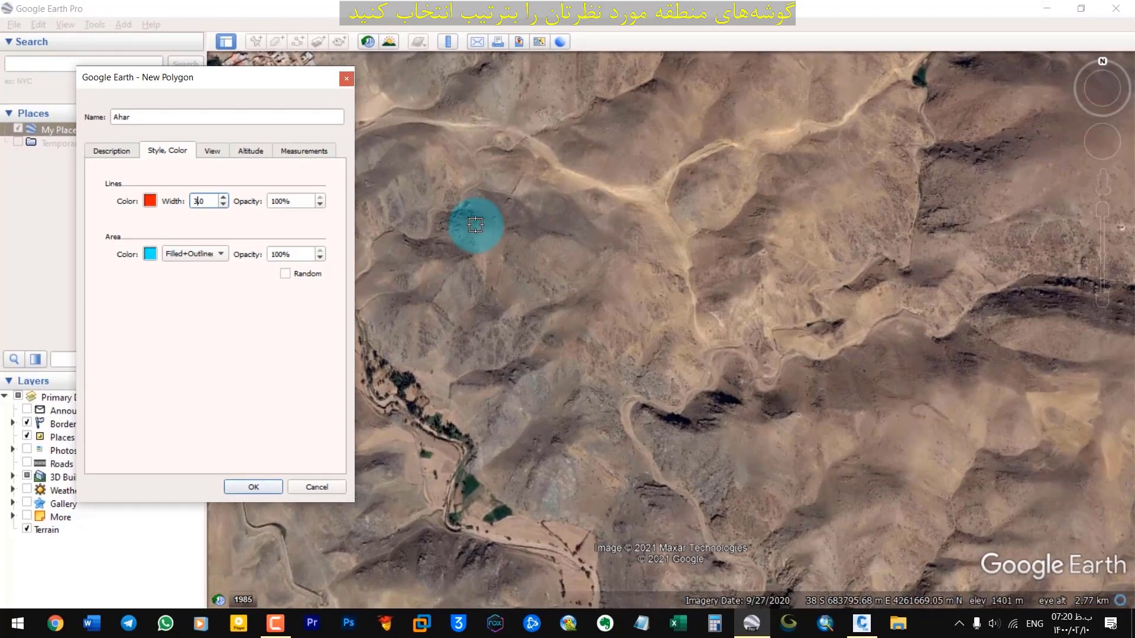
Draw the eight-corner Ahar boundary around the hills, widening its left edge
left_click(407, 341)
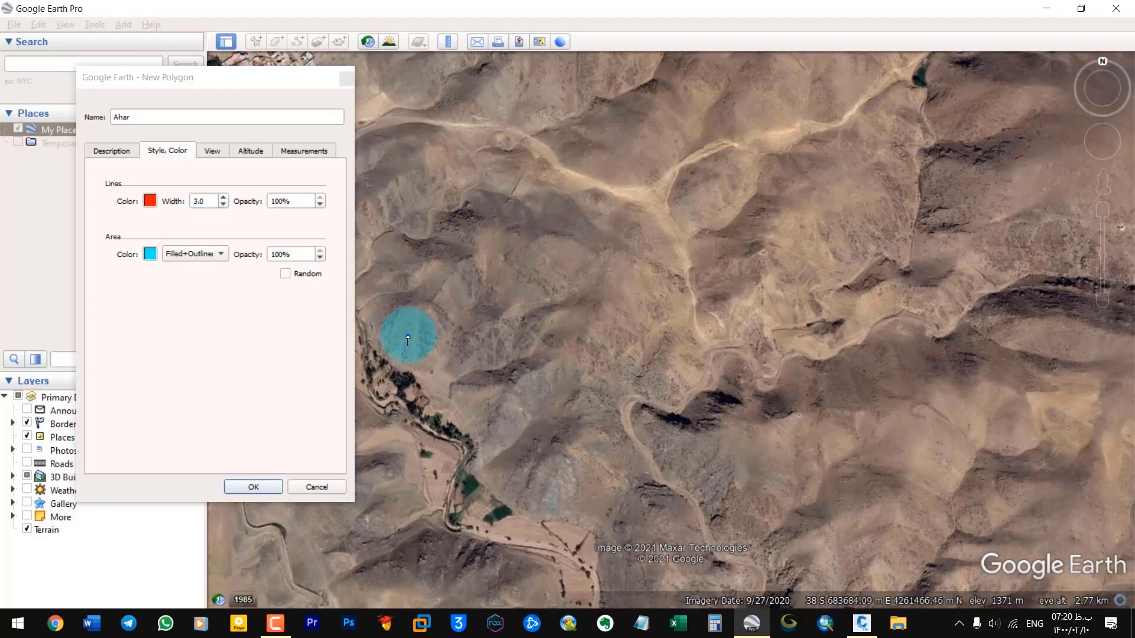
left_click(491, 163)
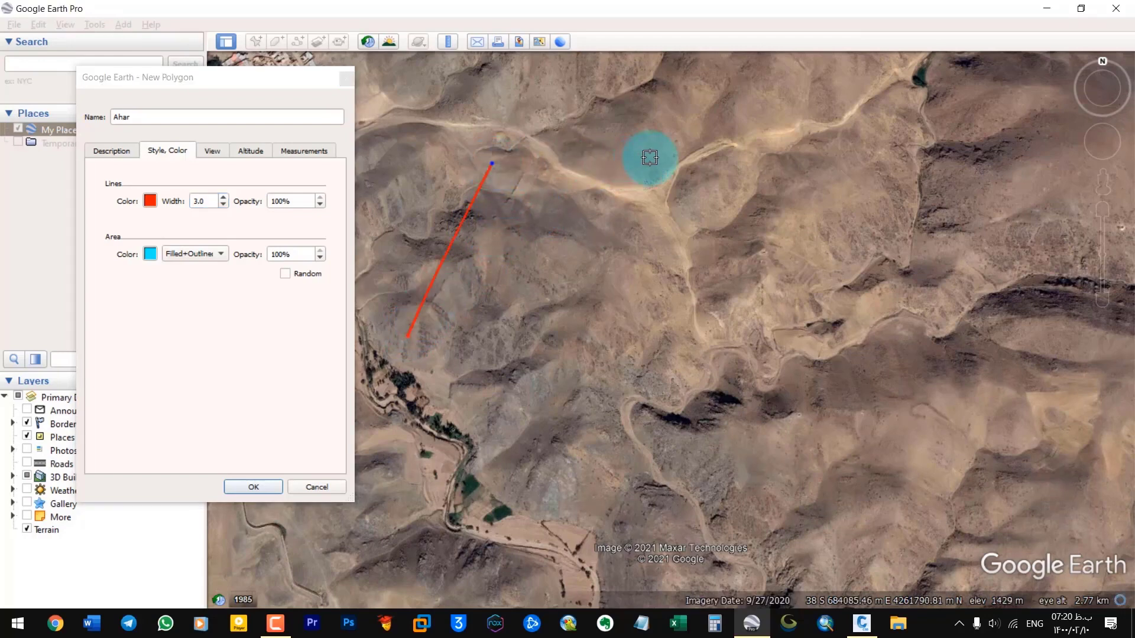
left_click(663, 100)
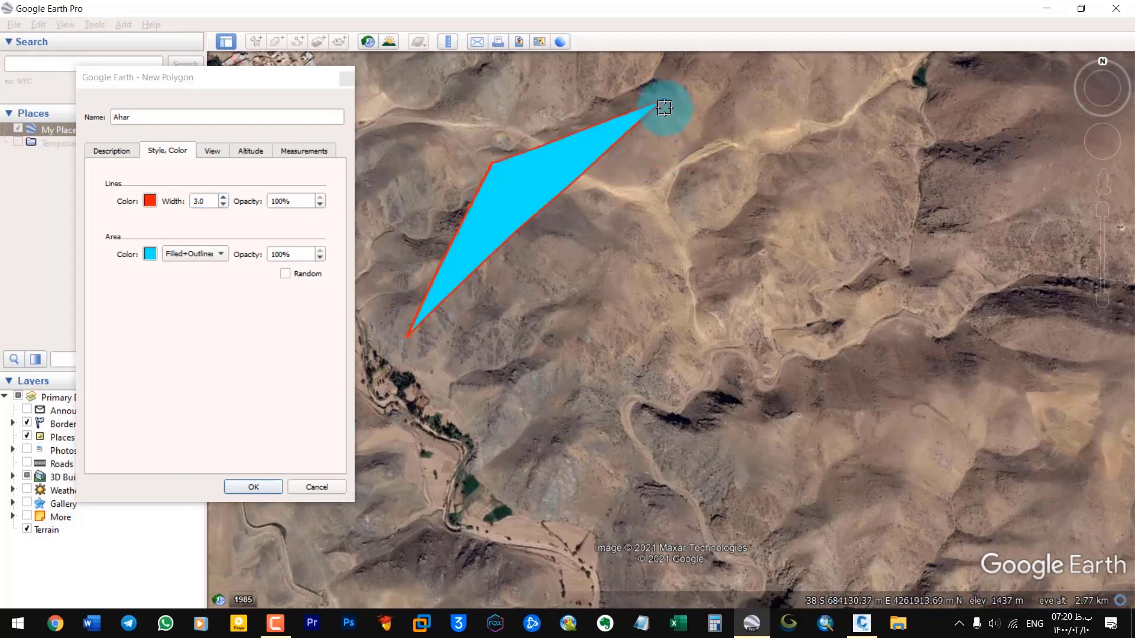
left_click(763, 254)
left_click(788, 455)
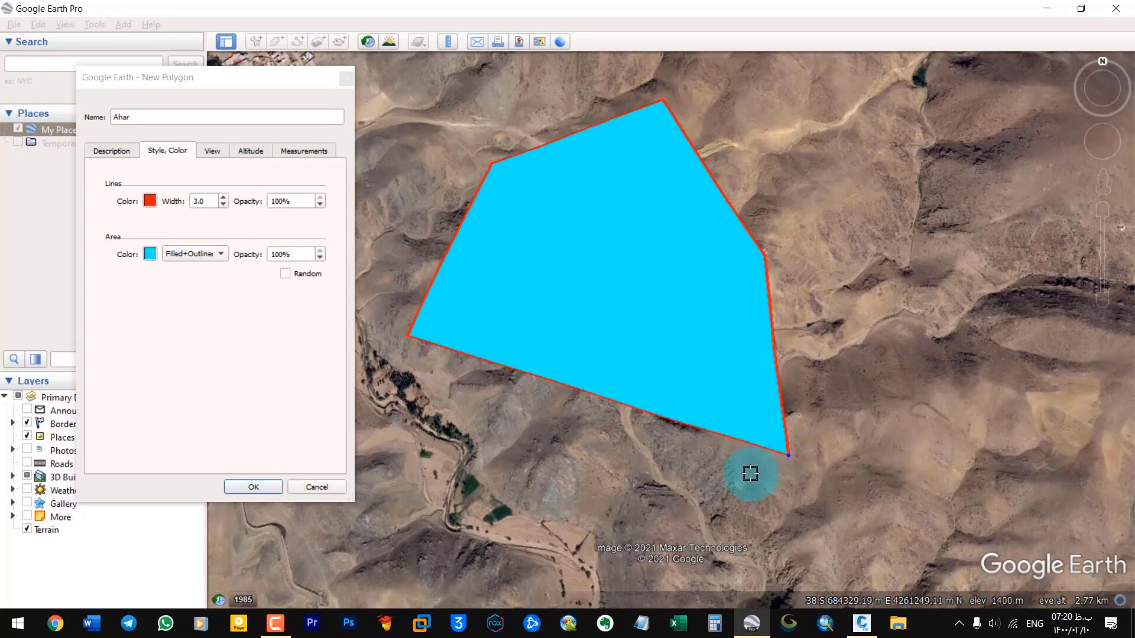
left_click(642, 527)
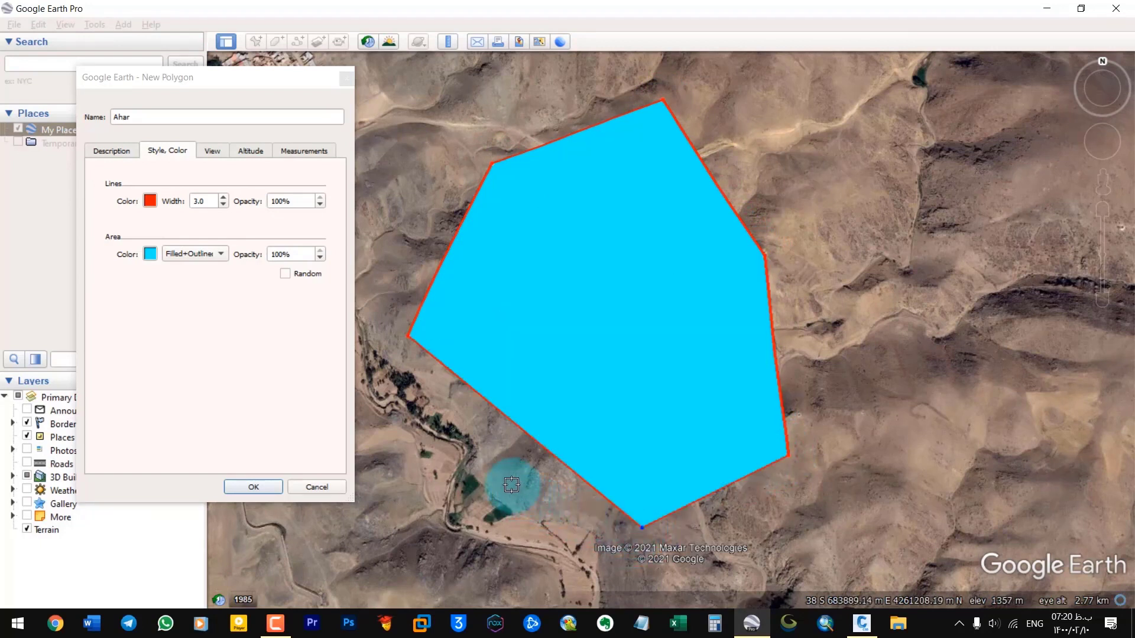
left_click(461, 591)
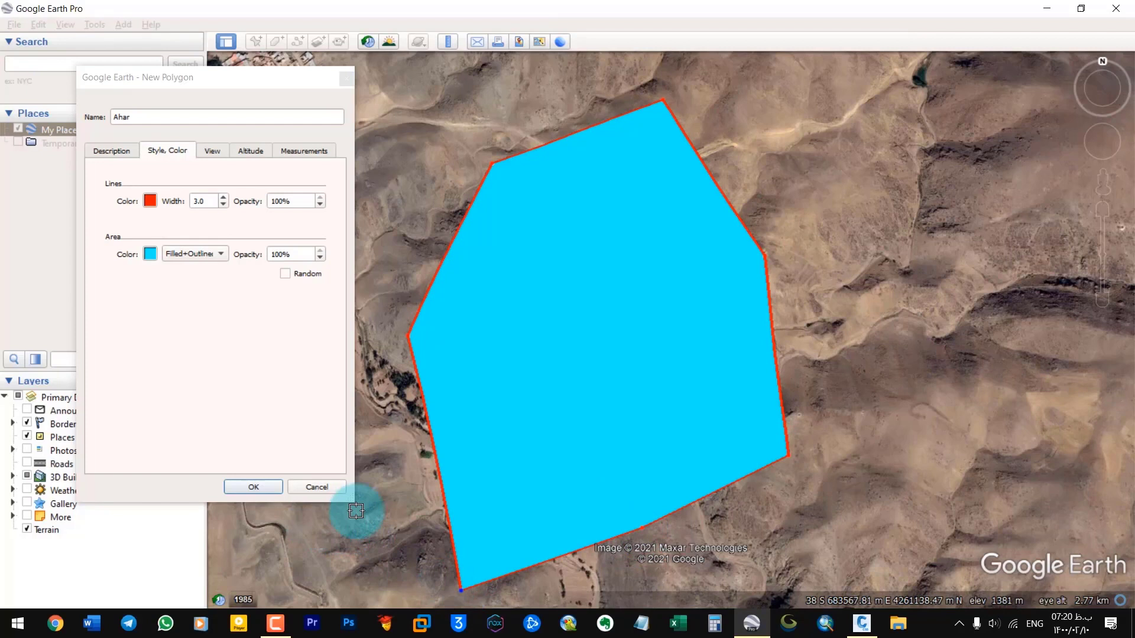
left_click(368, 464)
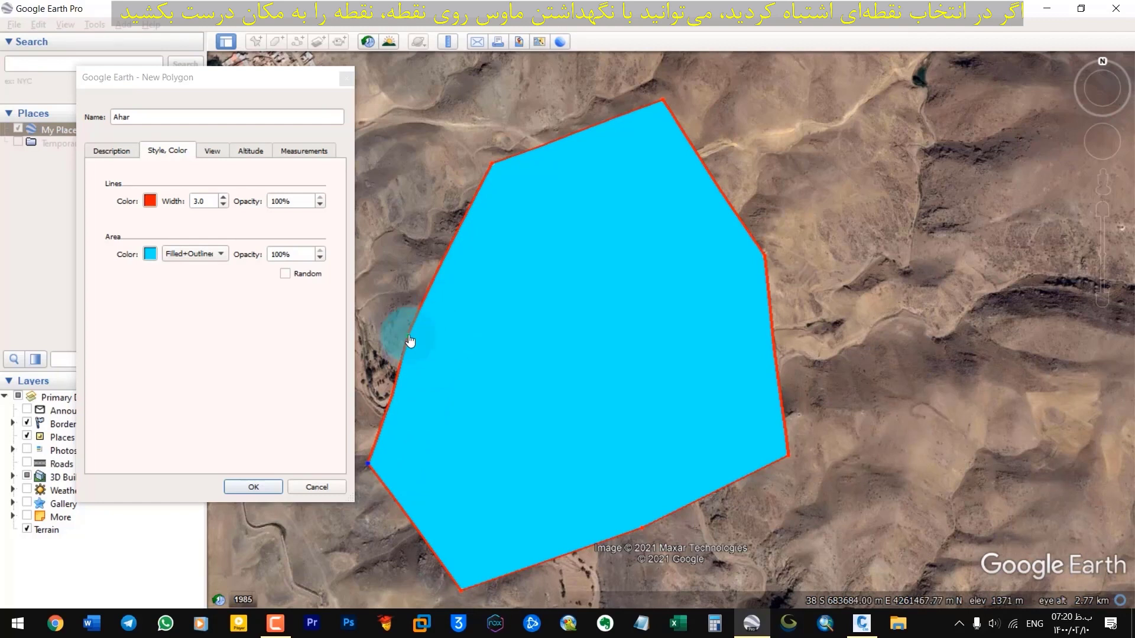
left_click_drag(410, 341, 361, 274)
Set the polygon's area opacity to 40%
left_click(297, 256)
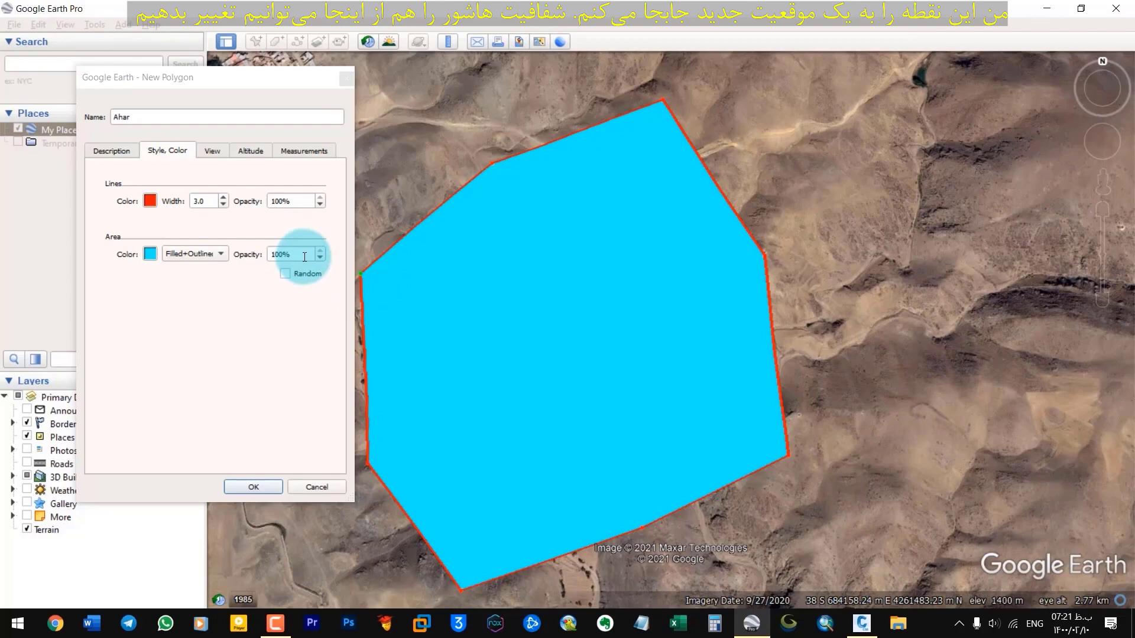
left_click_drag(297, 256, 260, 255)
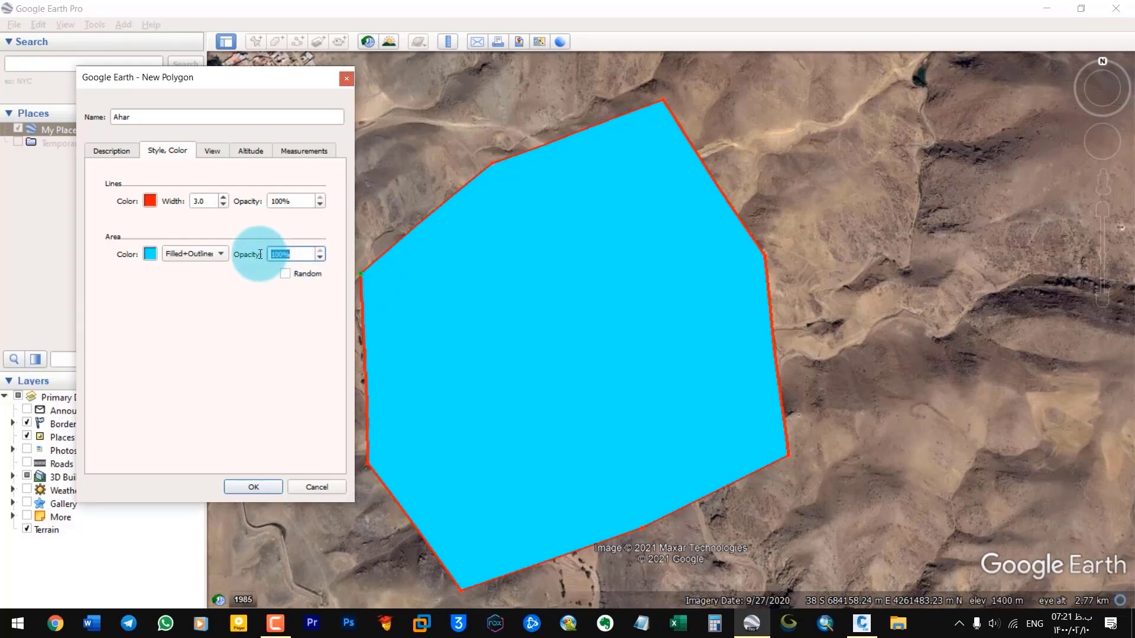
type("40")
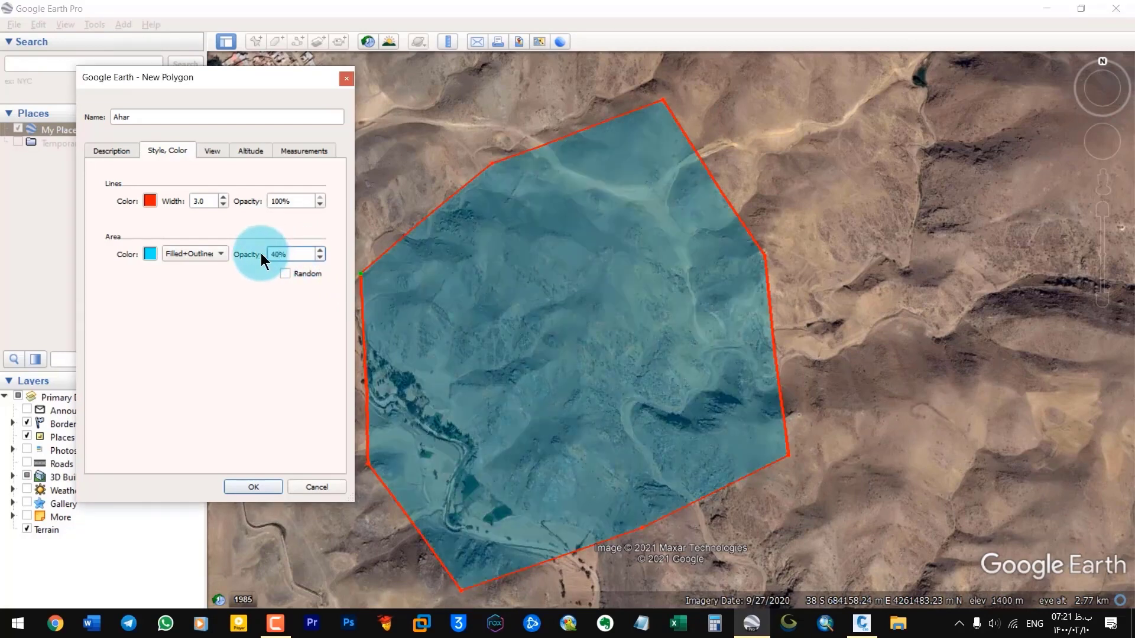
Confirm the polygon style and keep the sidebar visible
left_click(269, 483)
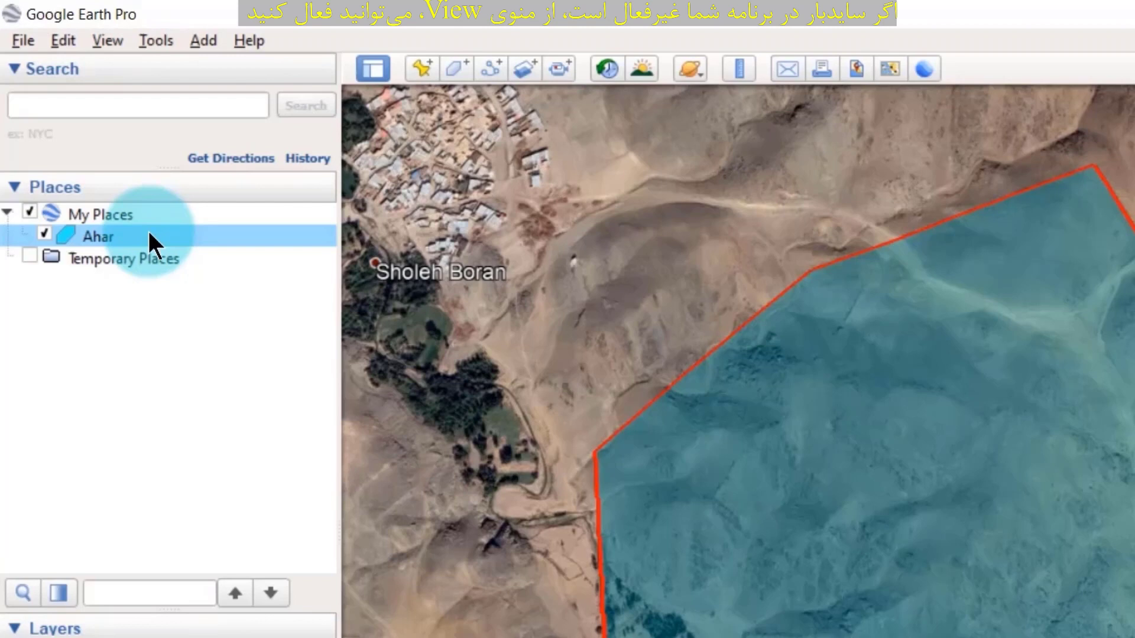
left_click(107, 40)
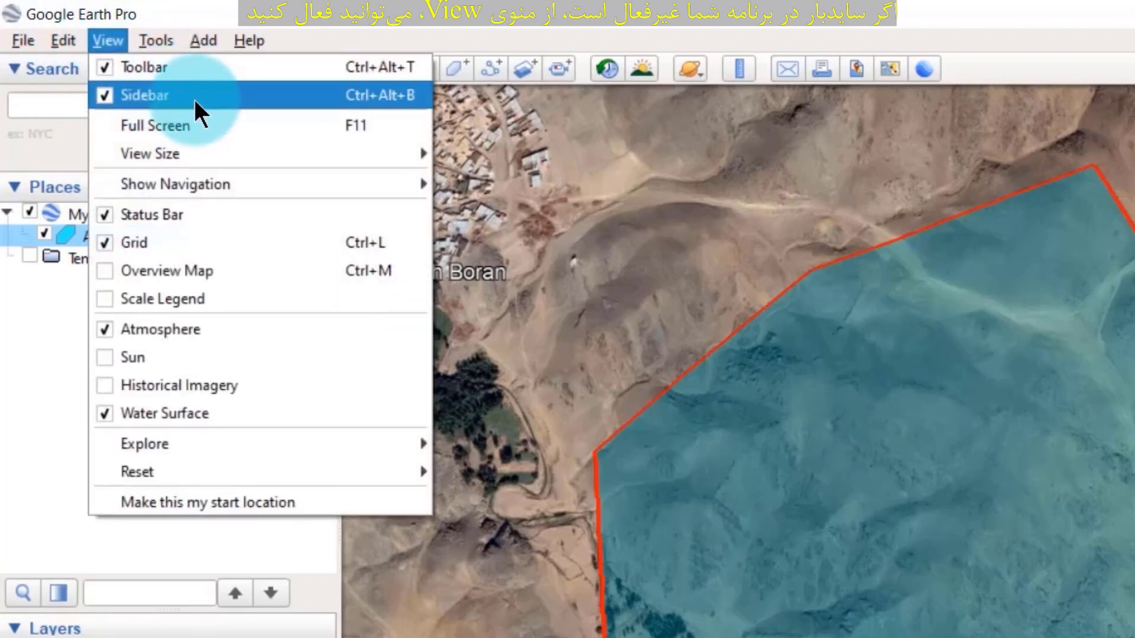
left_click(118, 231)
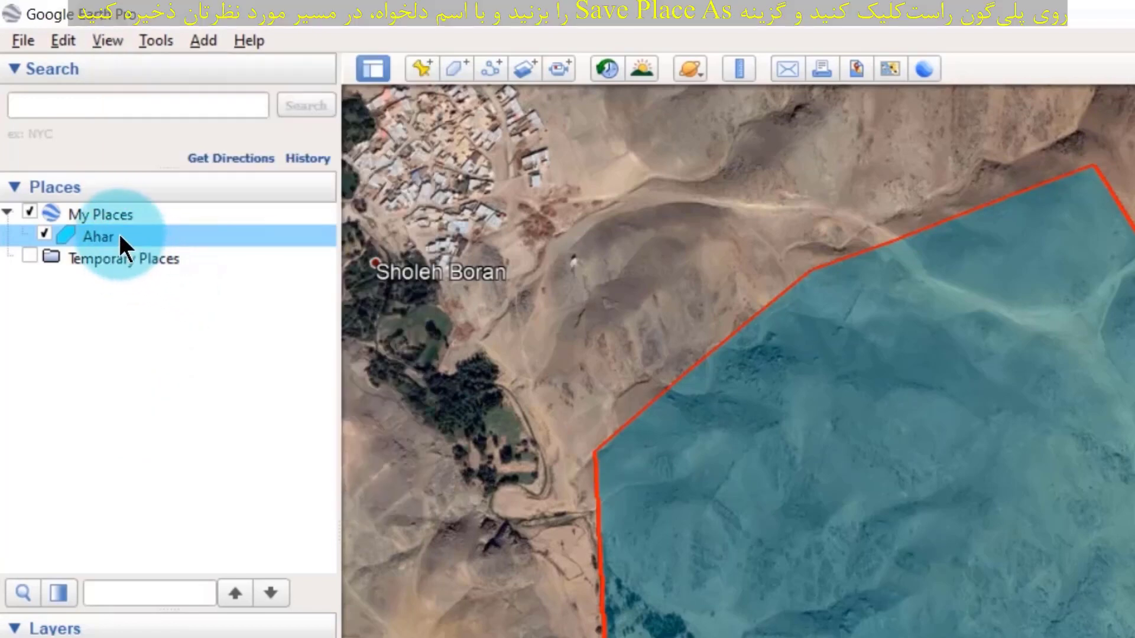
Save the Ahar place as Ahar.kmz in the Document folder, then minimize Google Earth
right_click(121, 242)
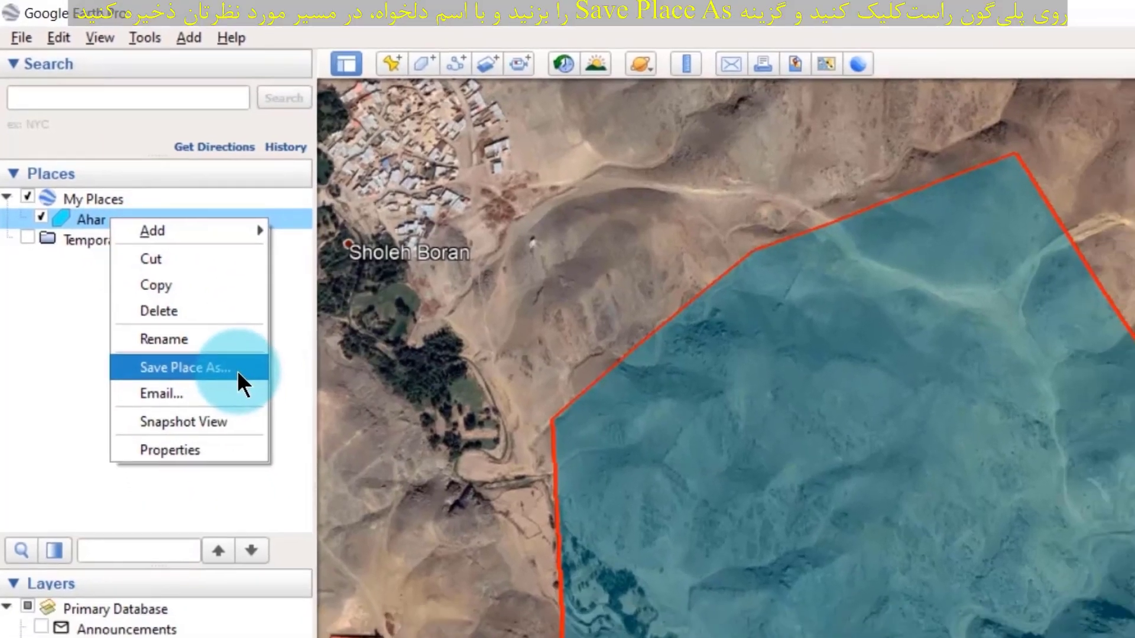
left_click(236, 396)
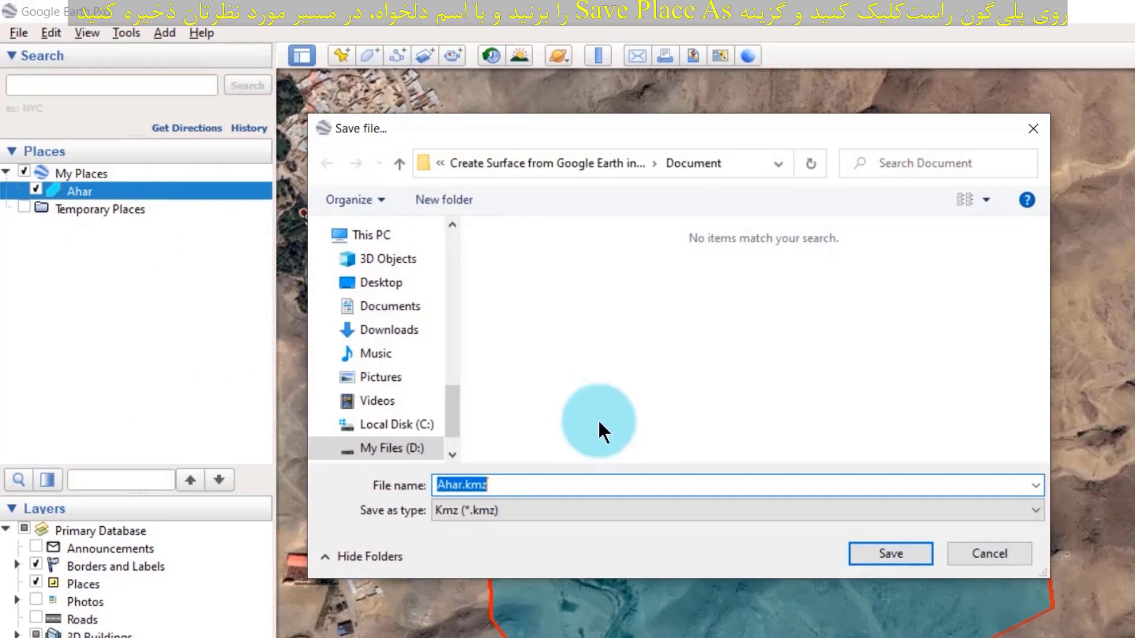
left_click(906, 548)
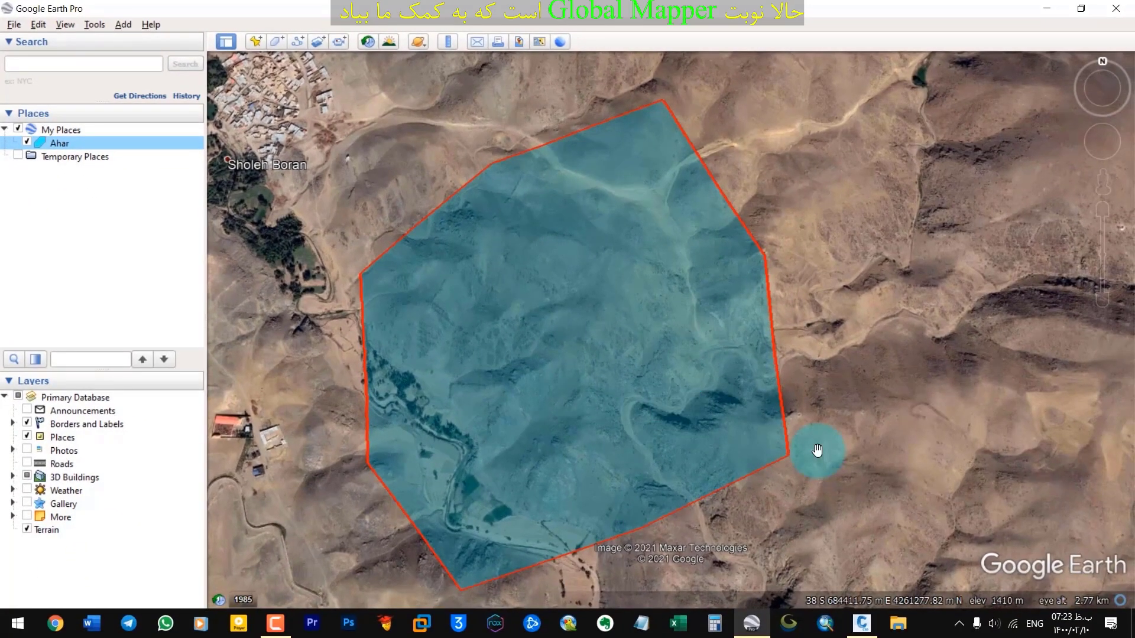
left_click(1046, 8)
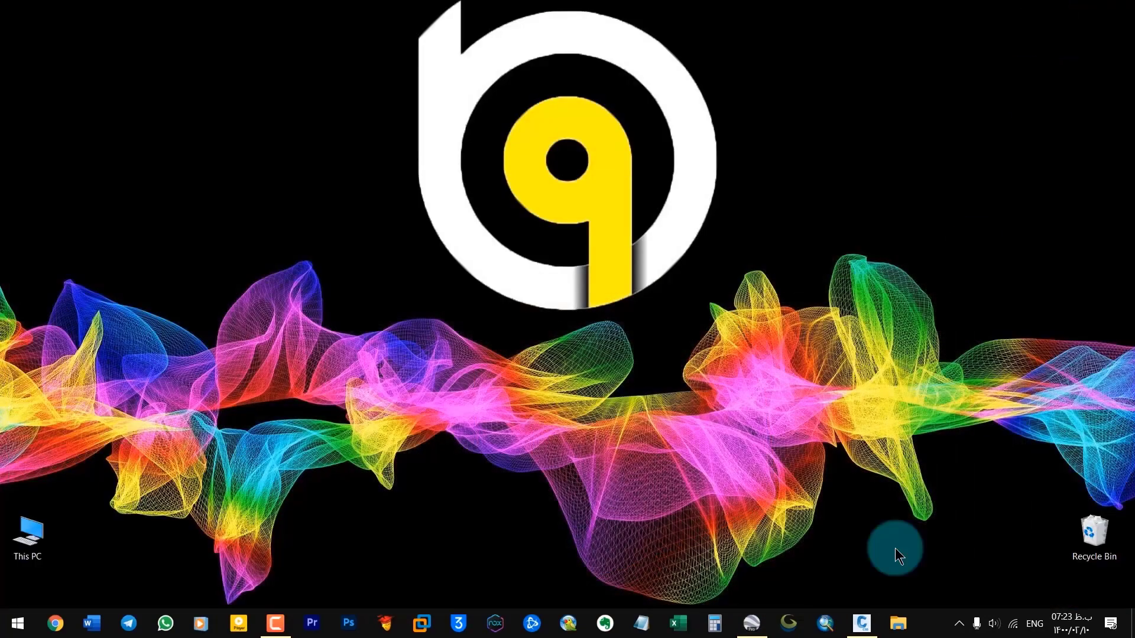
Switch to Global Mapper and bring up the Projection page of its configuration
left_click(792, 625)
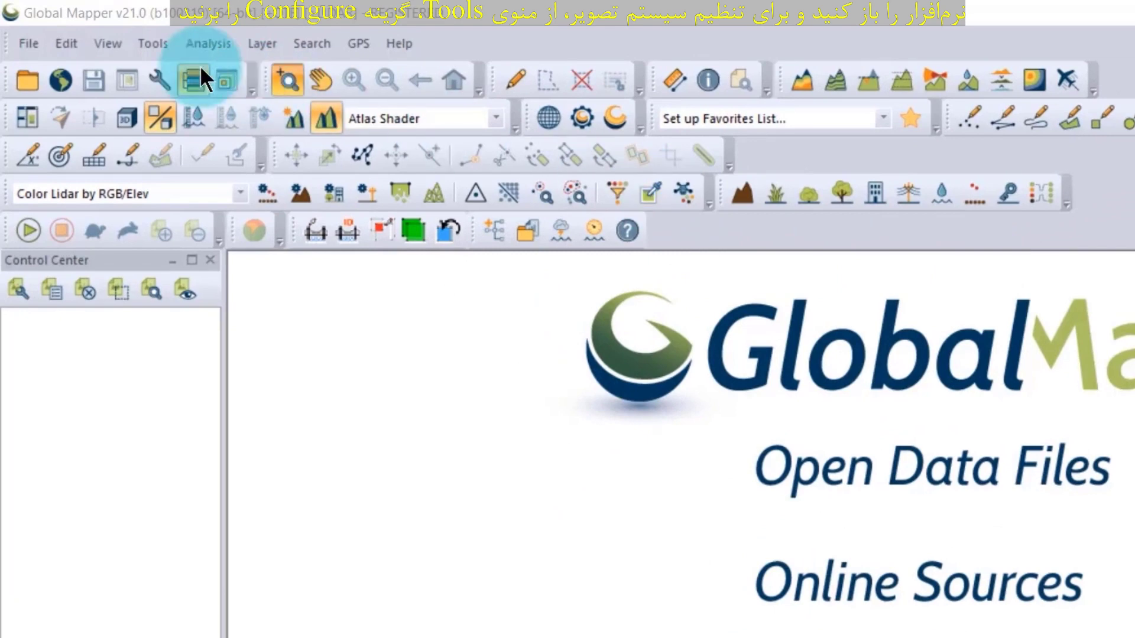
left_click(153, 43)
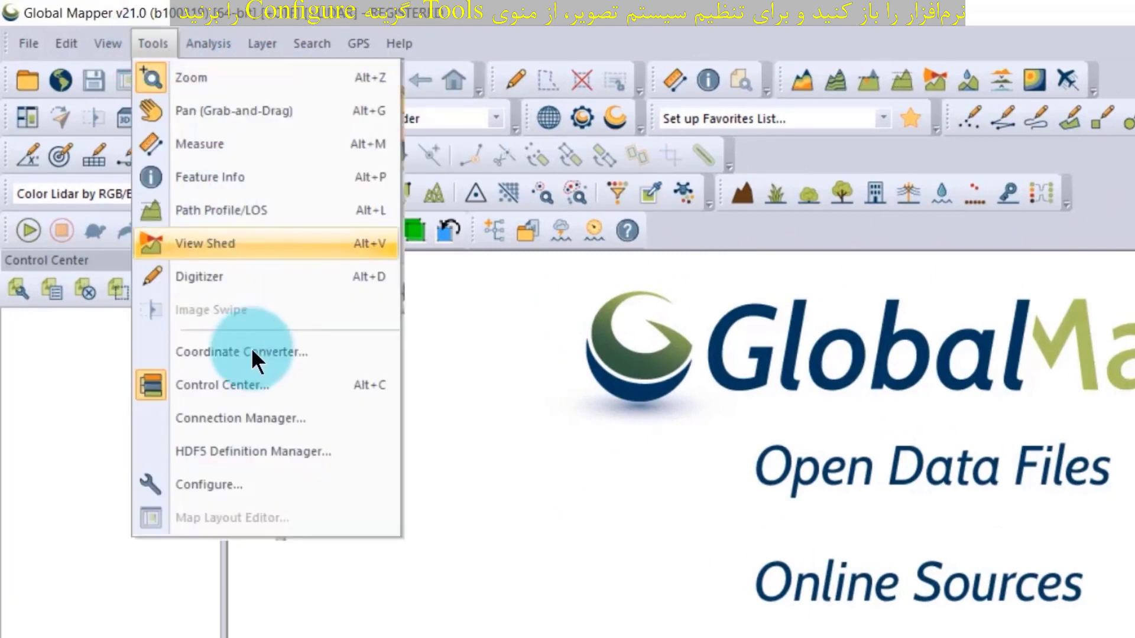
left_click(271, 483)
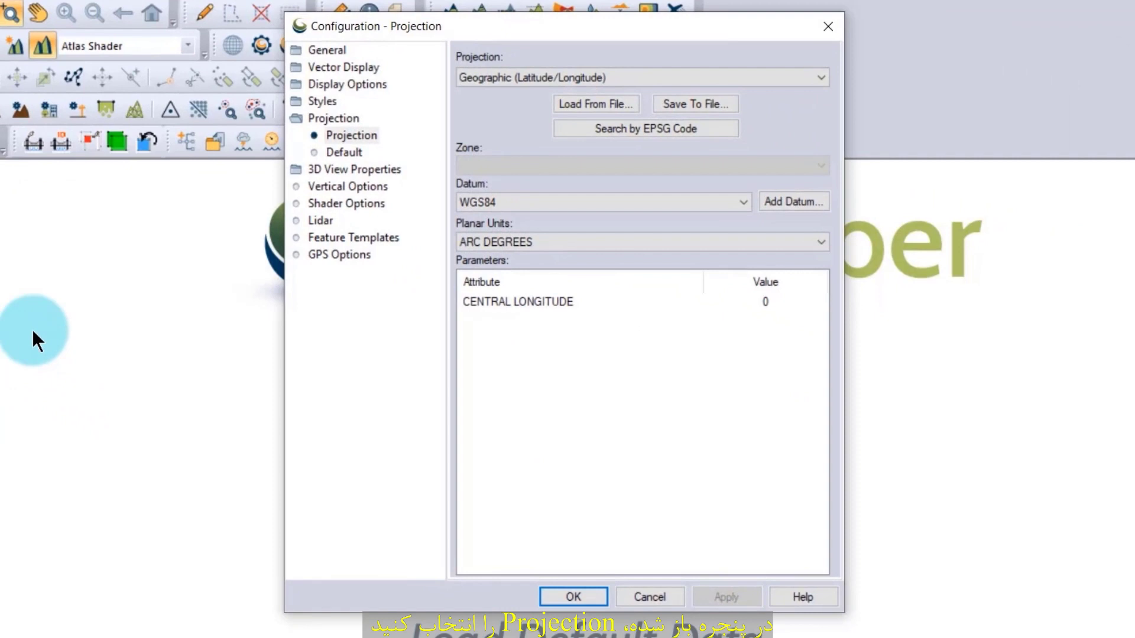
left_click(364, 134)
left_click(357, 120)
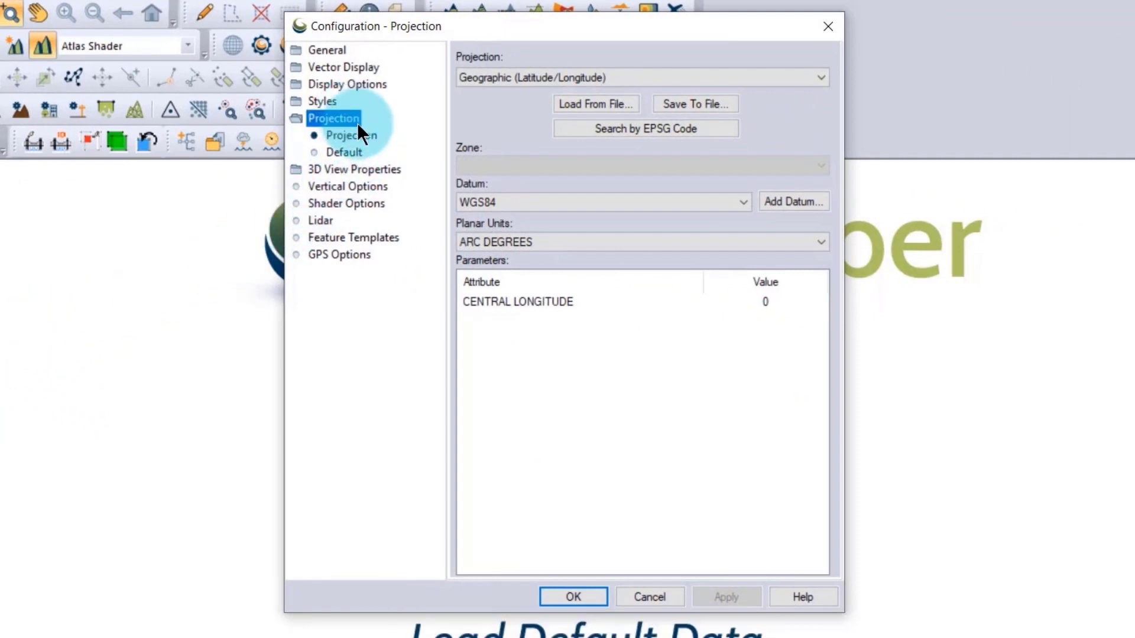
left_click(355, 136)
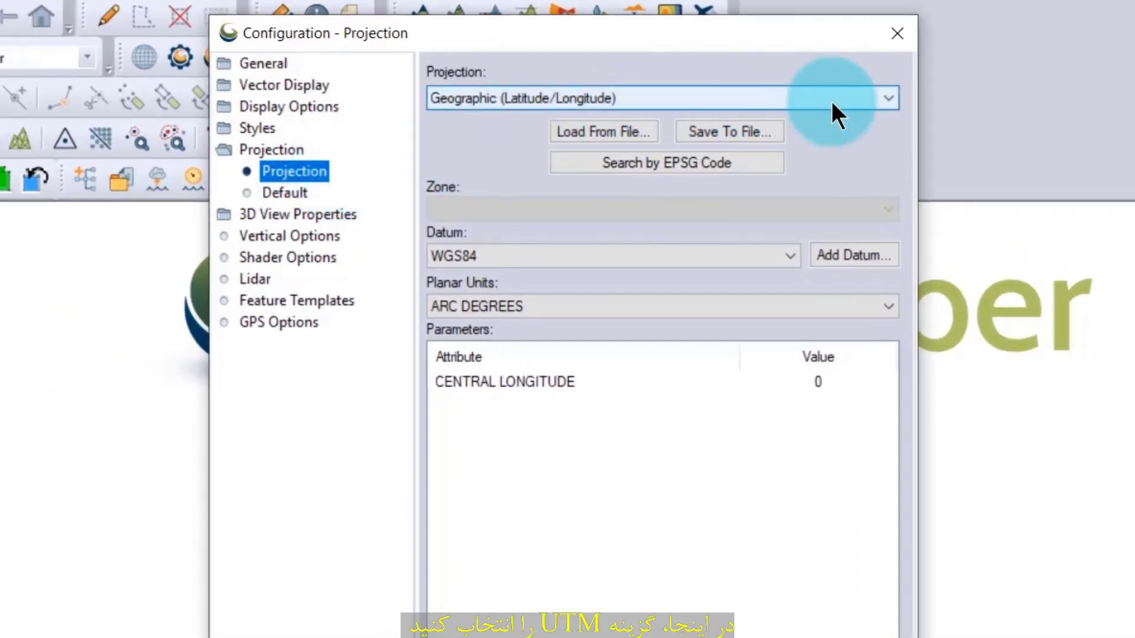
Choose UTM projection, zone 38 (42°E - 48°E Northern Hemisphere), with WGS84 datum
left_click(865, 96)
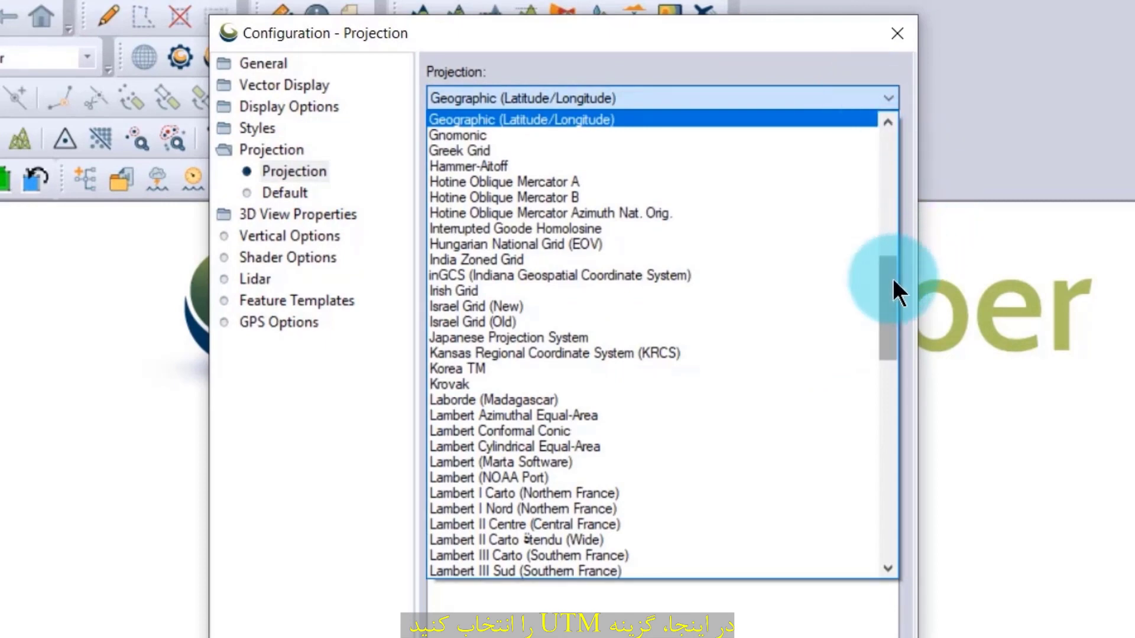
left_click_drag(892, 286, 888, 467)
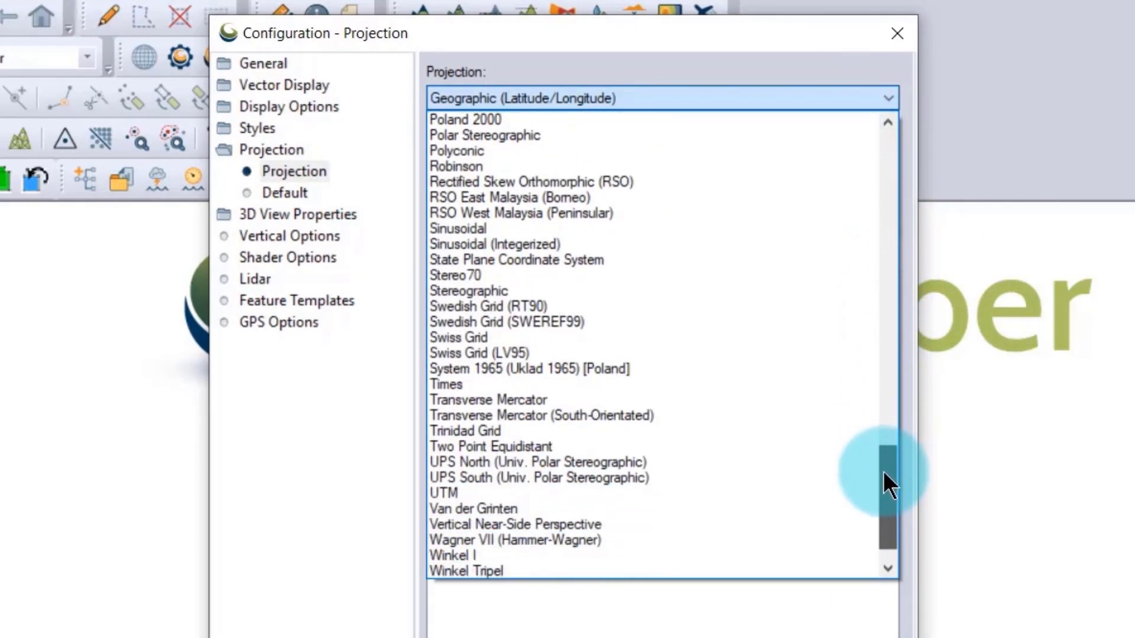
left_click(449, 491)
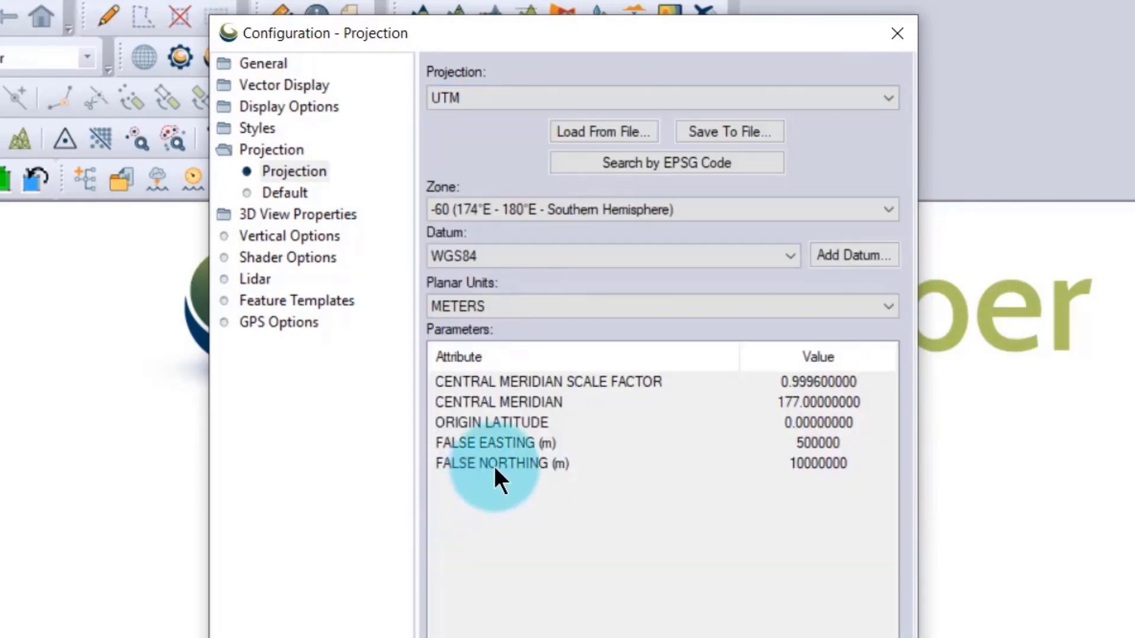
left_click(886, 209)
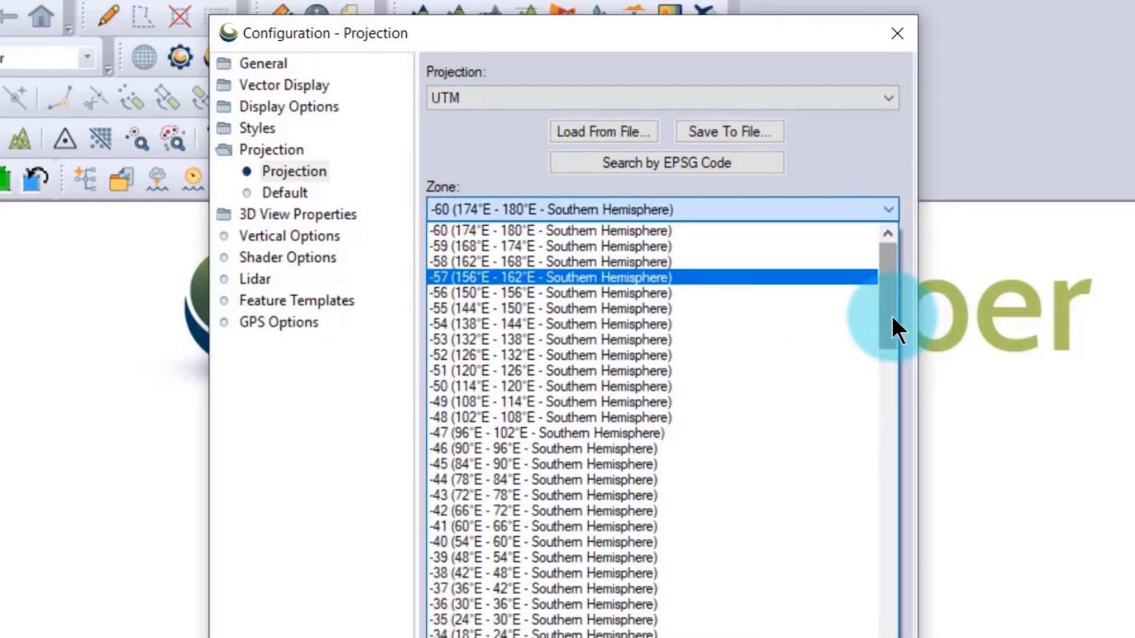
left_click_drag(891, 313, 879, 603)
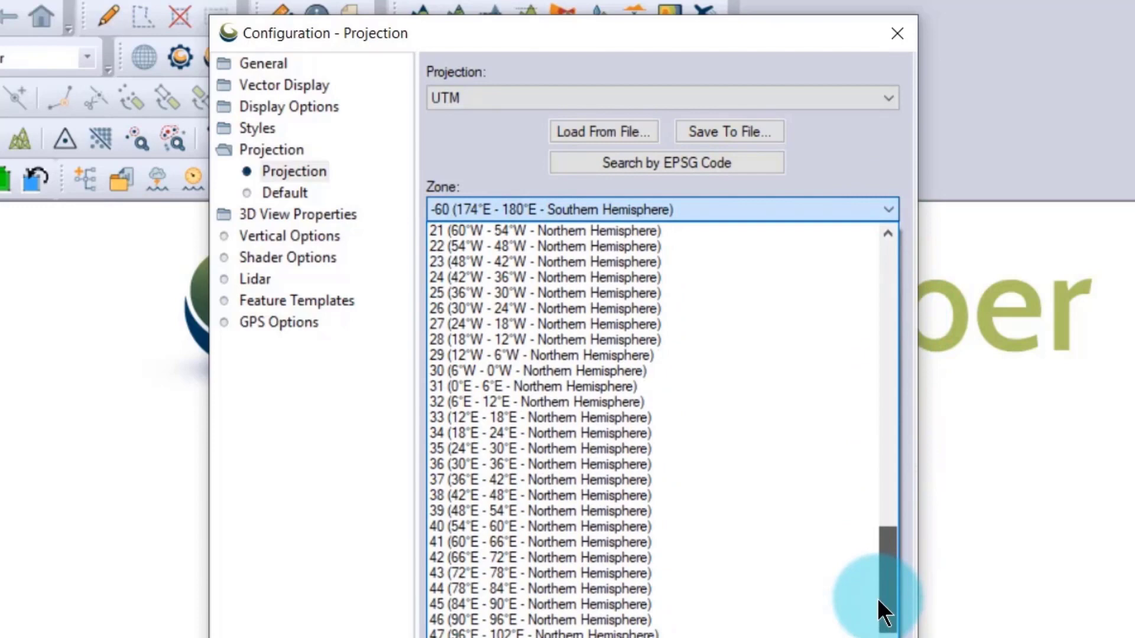
left_click(452, 494)
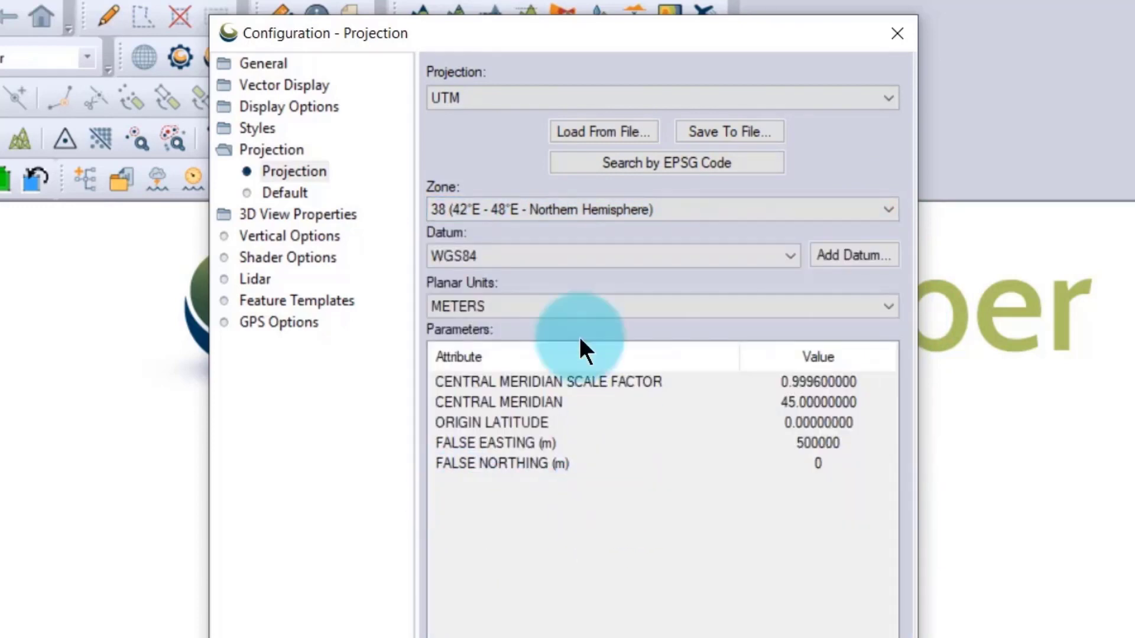
left_click(545, 261)
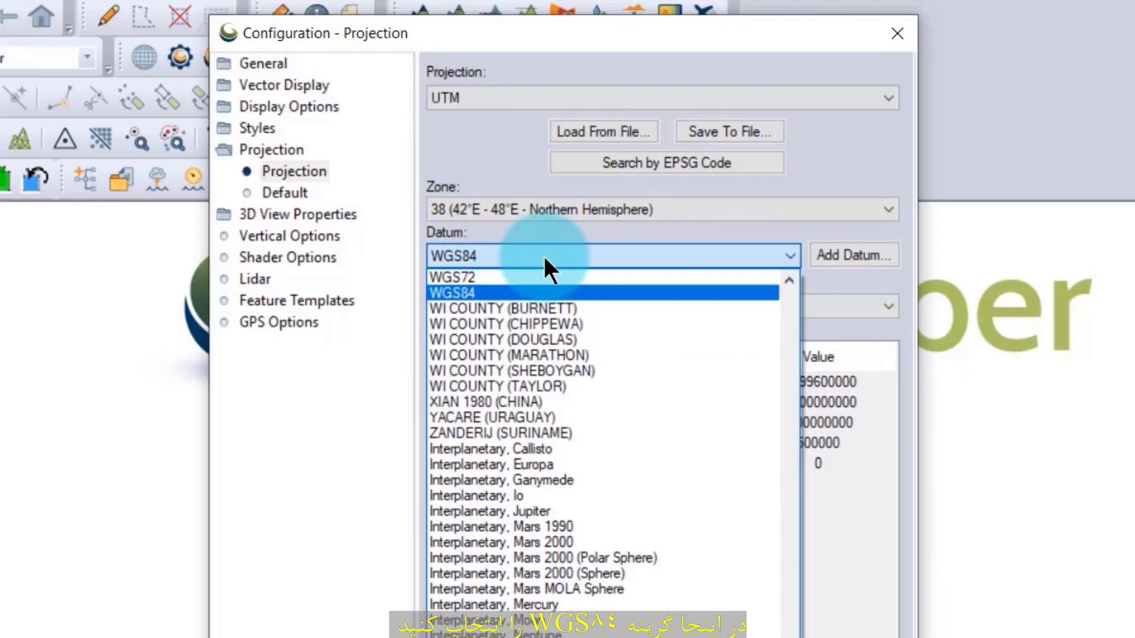
left_click(475, 293)
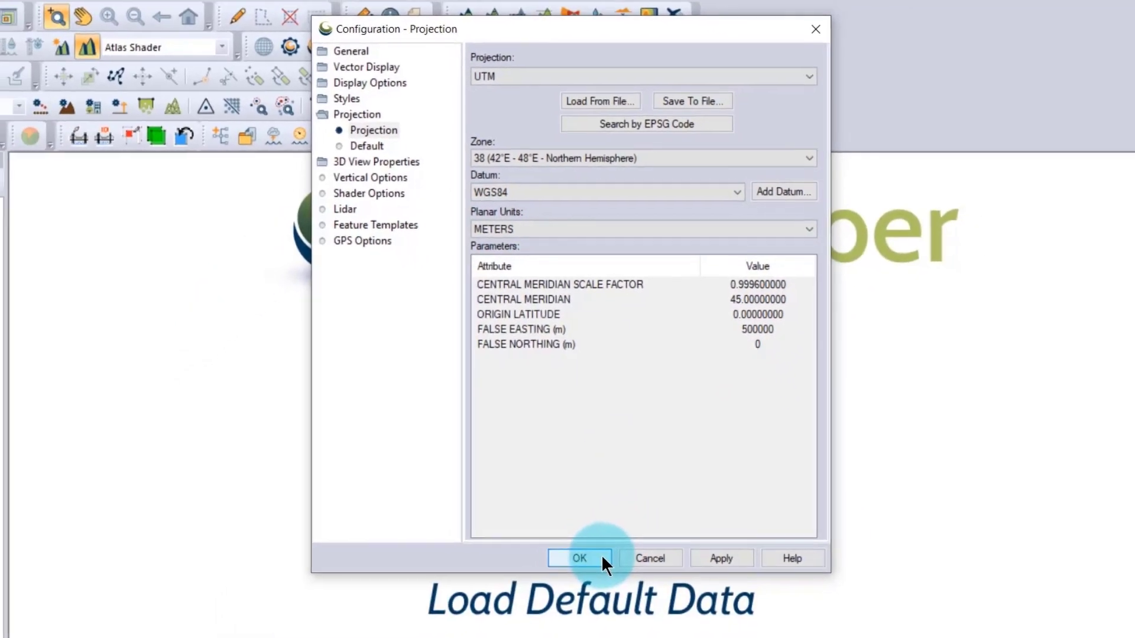
Apply the UTM projection and load Ahar.kmz as a map layer
left_click(594, 563)
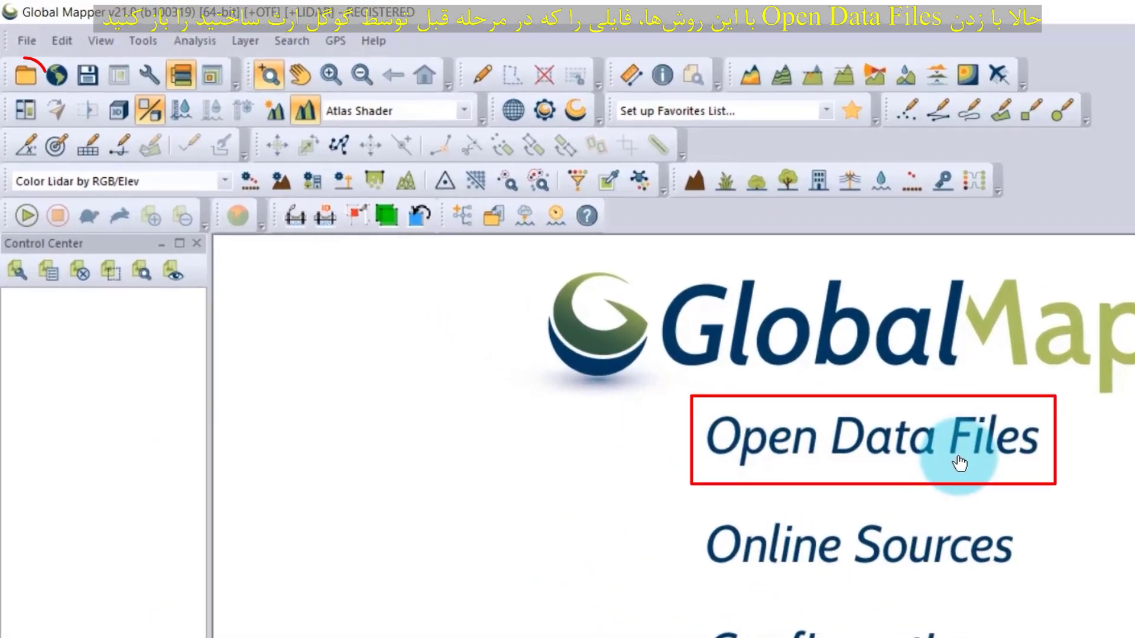
left_click(30, 45)
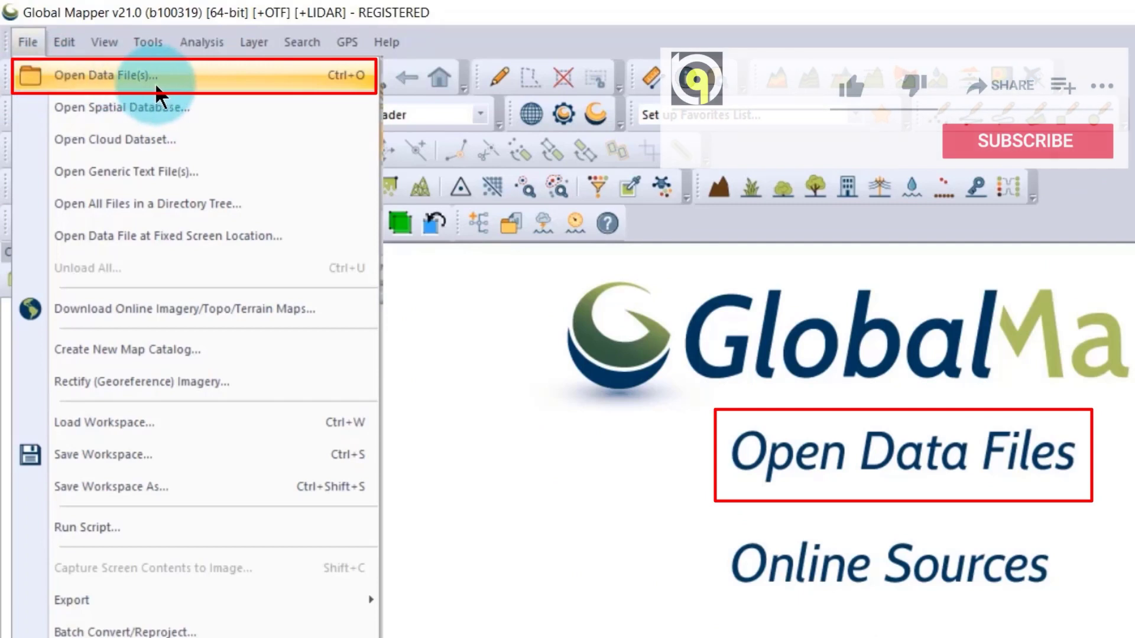
left_click(155, 83)
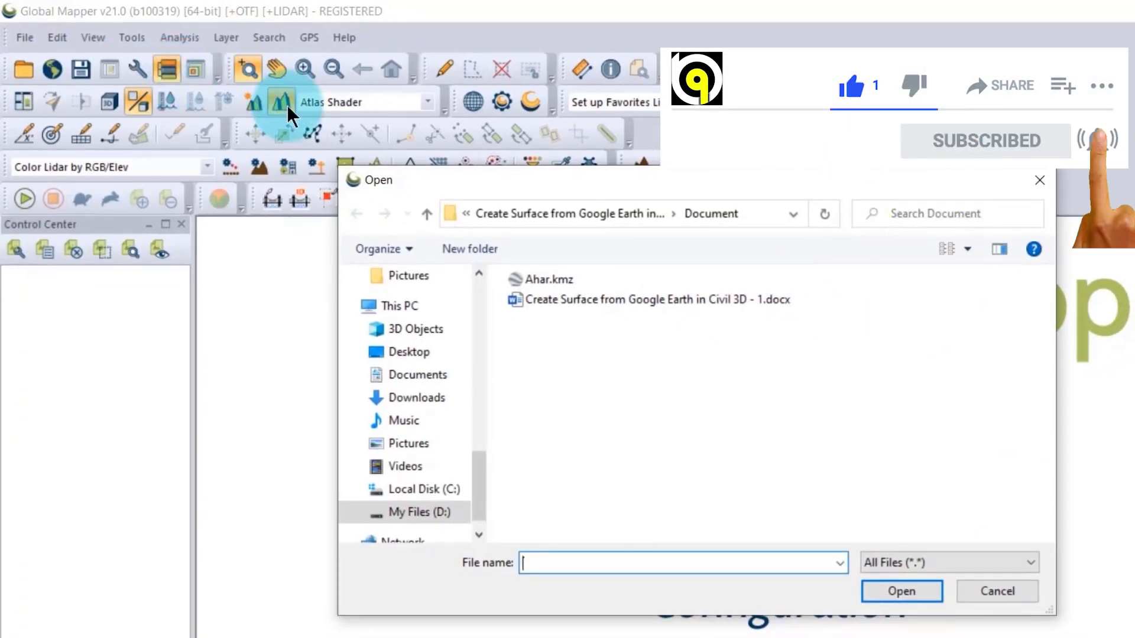
left_click(536, 276)
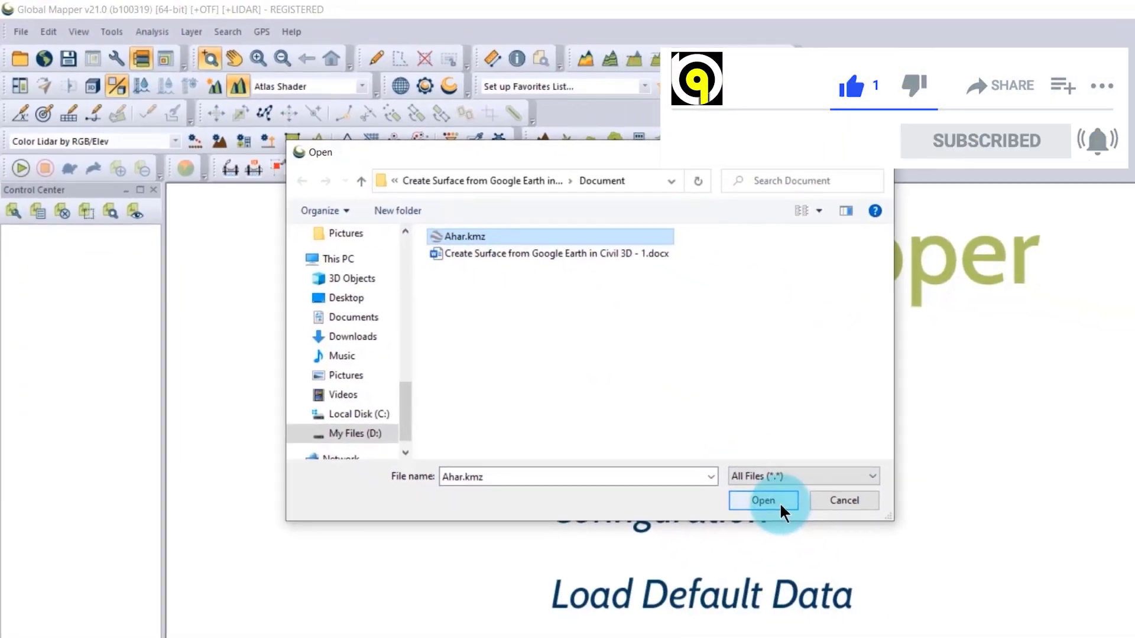
left_click(901, 590)
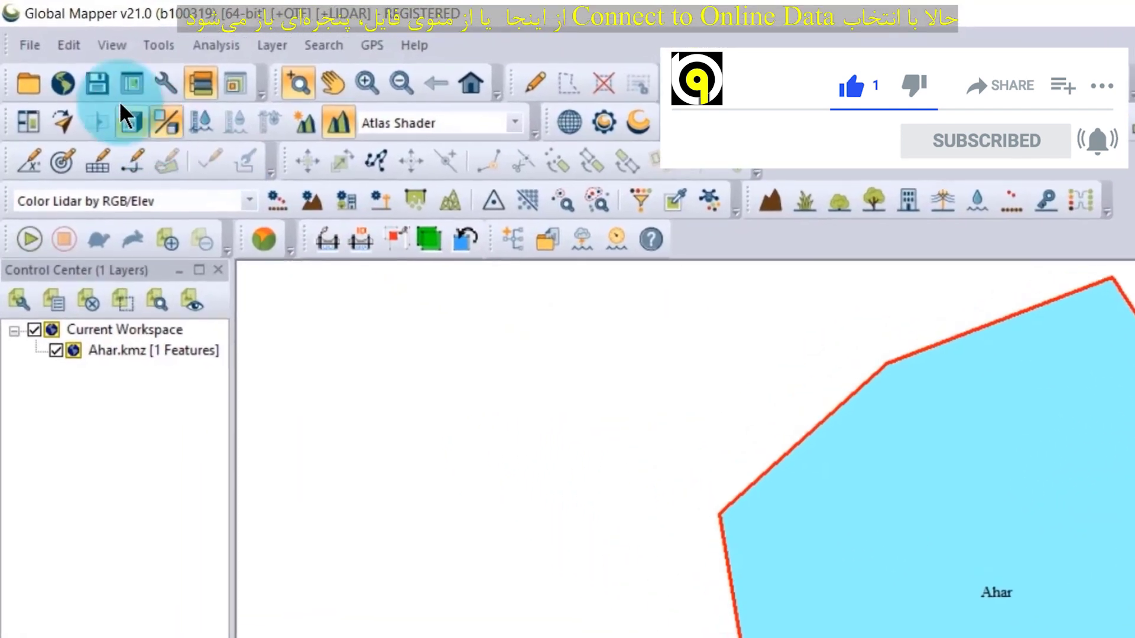
Bring up the Download Online Imagery/Topo/Terrain Maps source list
left_click(40, 53)
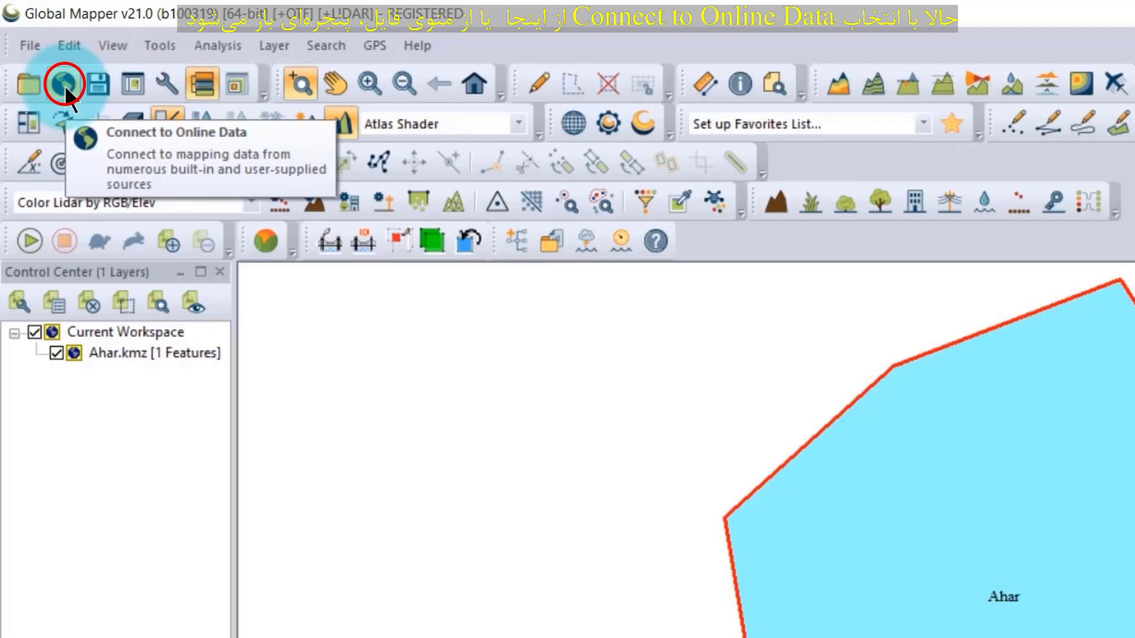
left_click(30, 45)
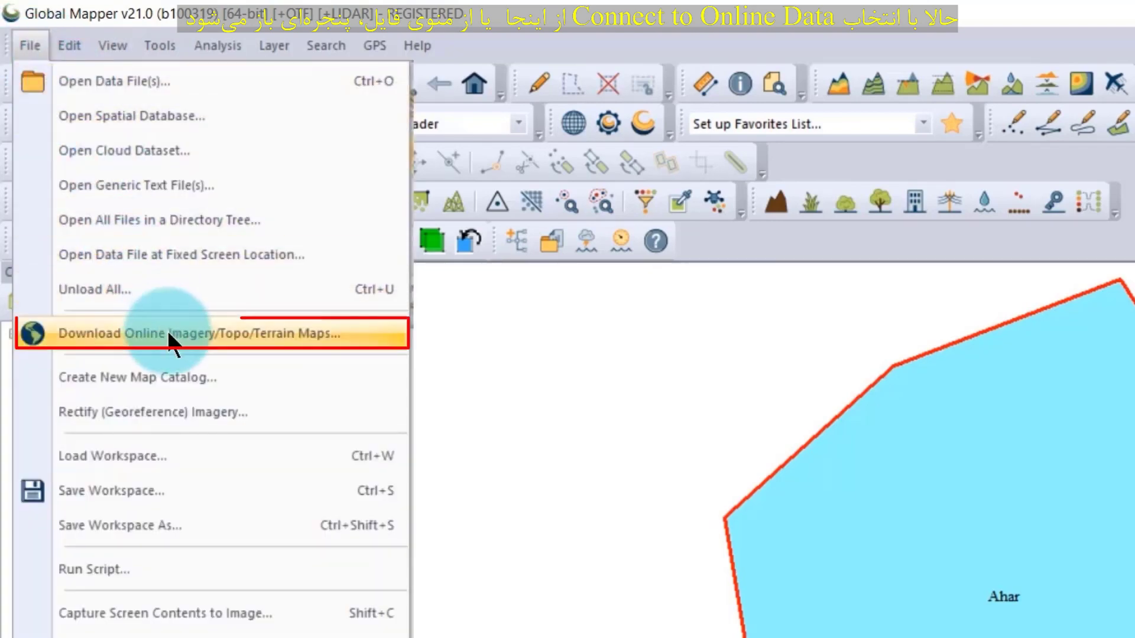
left_click(357, 331)
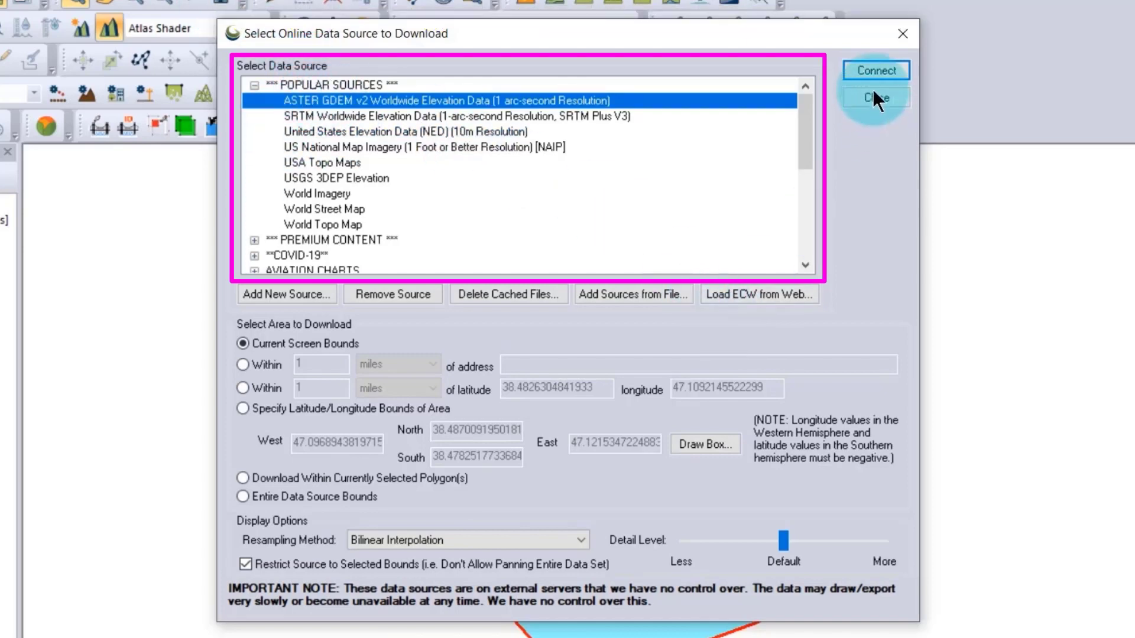
Connect to ASTER GDEM v2 Worldwide Elevation Data to load the terrain layer
left_click(904, 66)
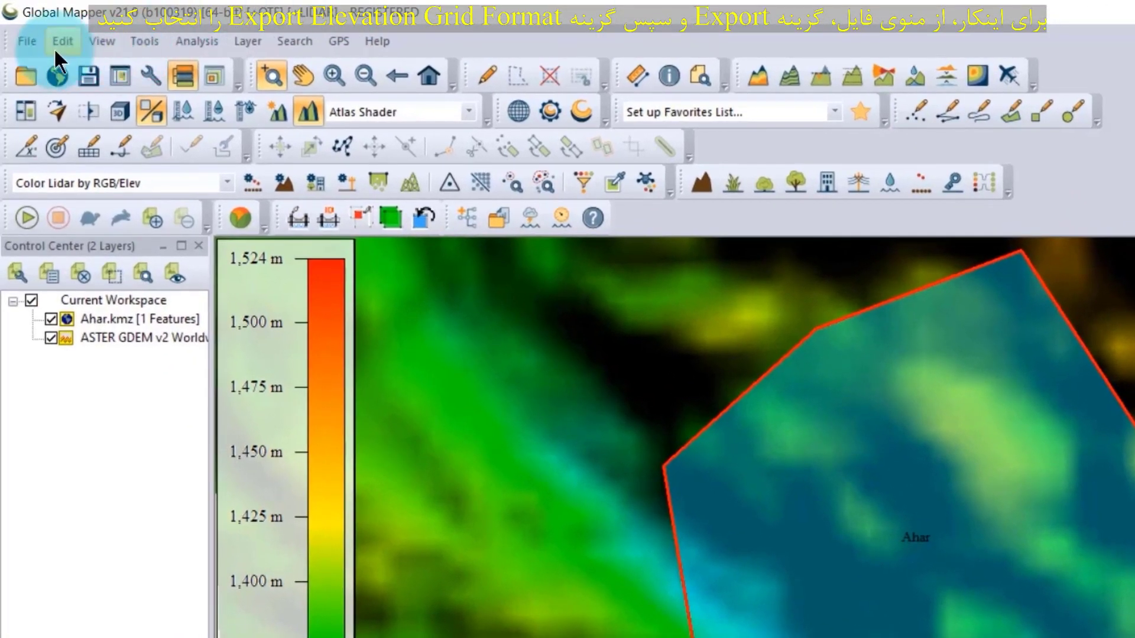
Export the elevation grid in DEM format, dismissing the projection tip
left_click(27, 39)
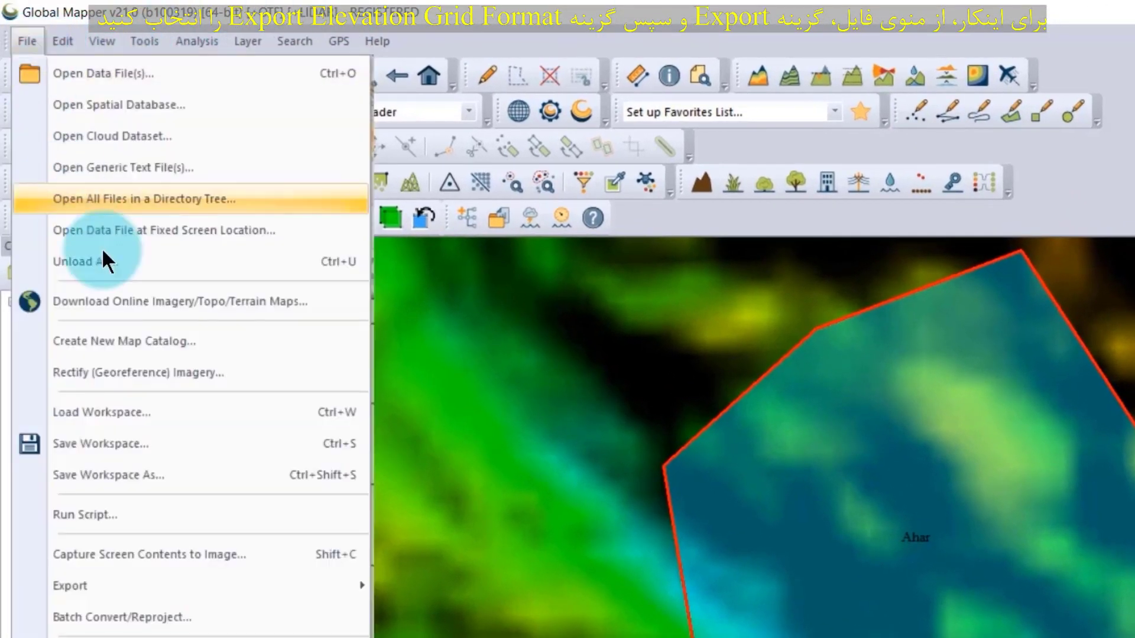
mouse_move(293, 588)
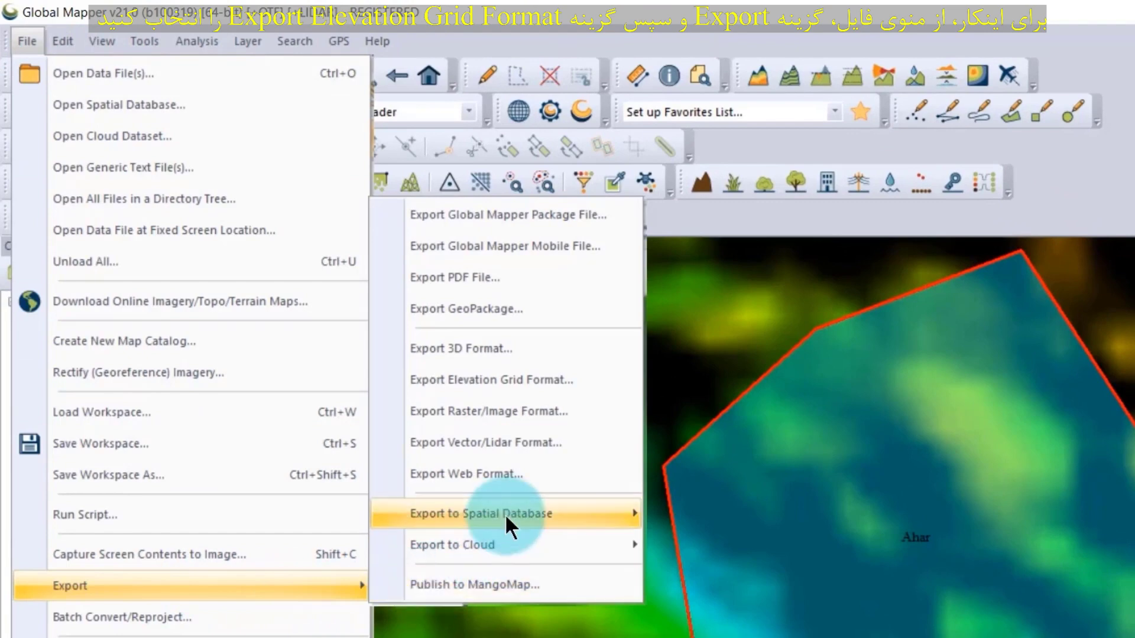
left_click(588, 380)
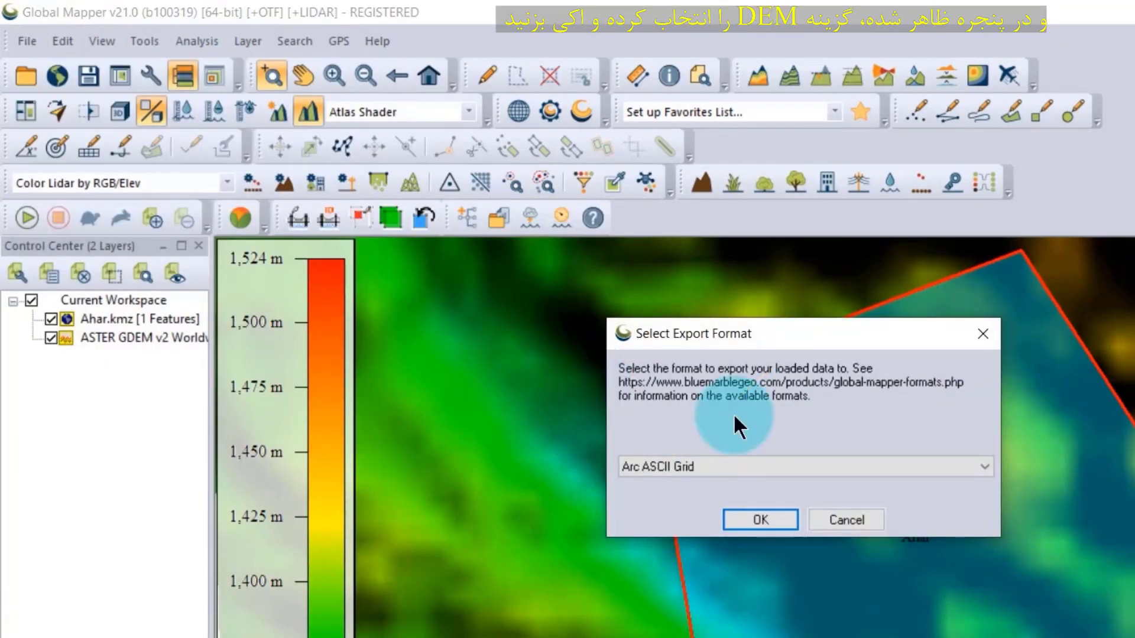
left_click(756, 467)
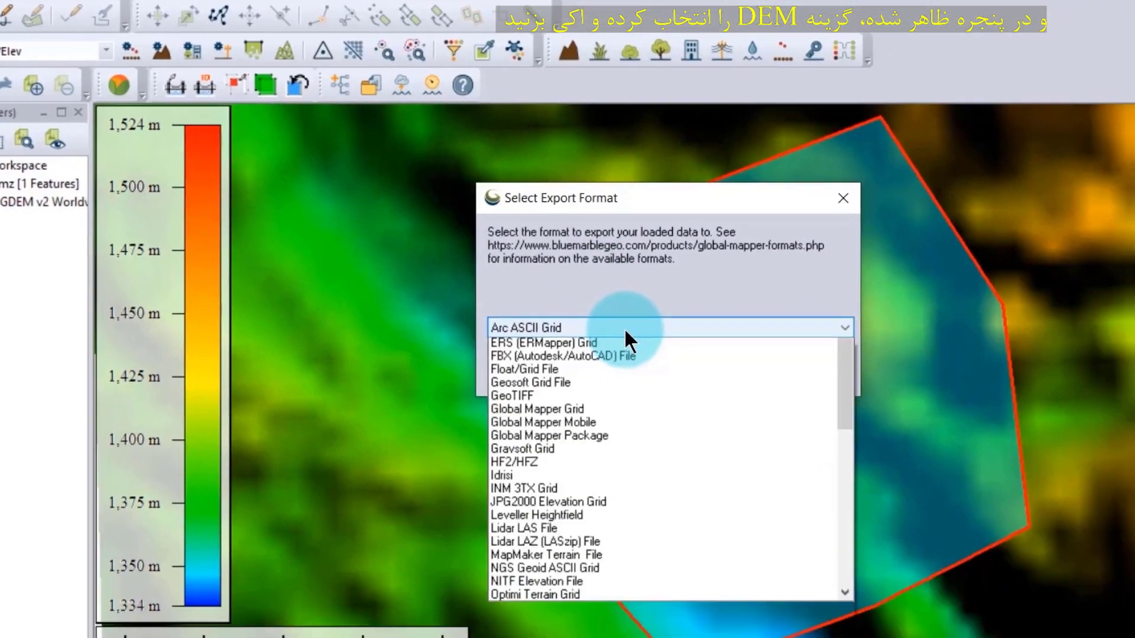
left_click(520, 398)
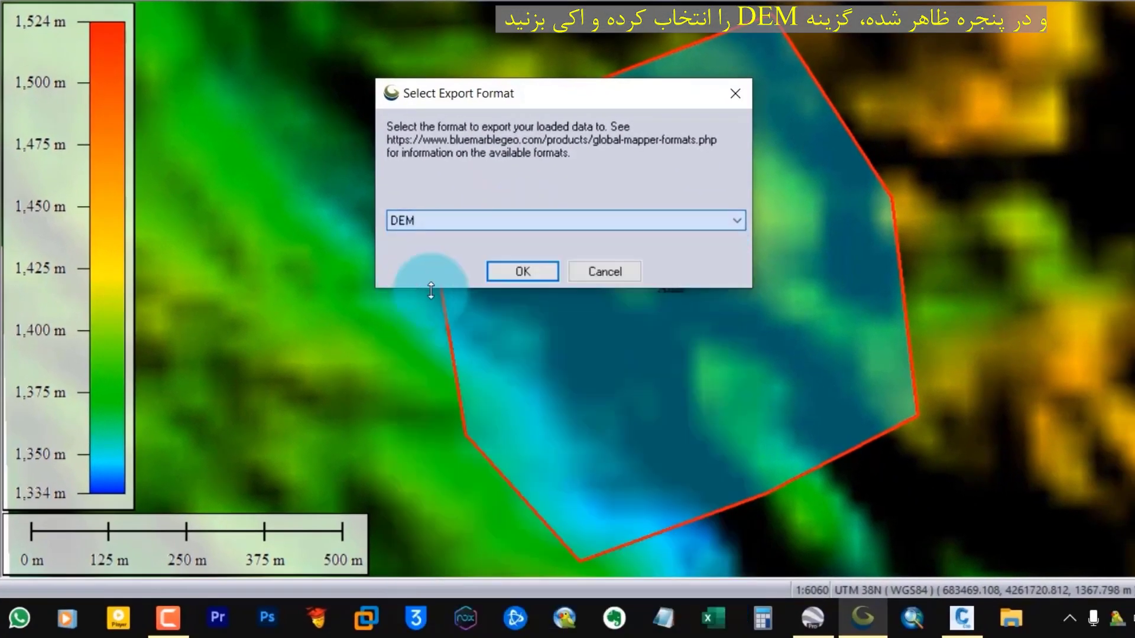
left_click(519, 275)
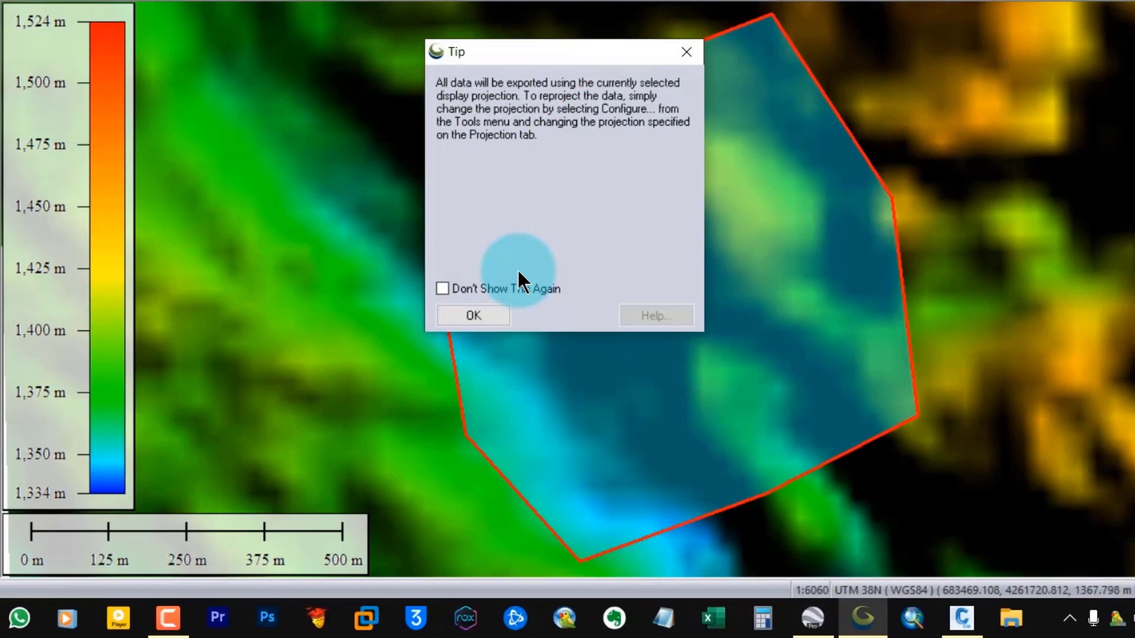
left_click(496, 315)
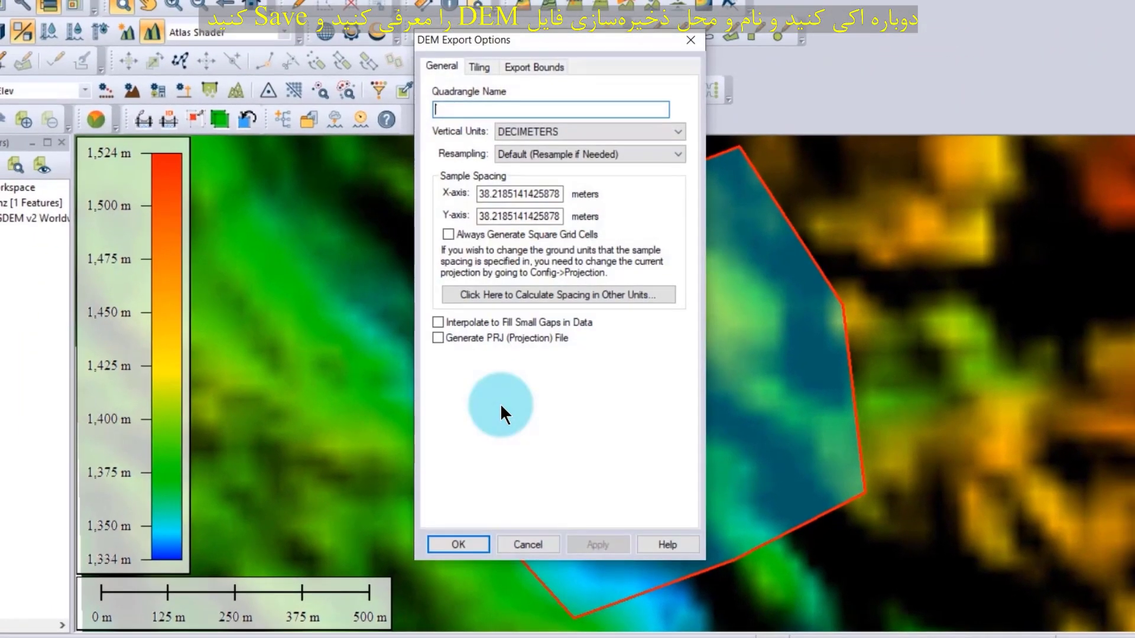
Accept the DEM export options and save the file as 'Ahar' in Document
left_click(480, 540)
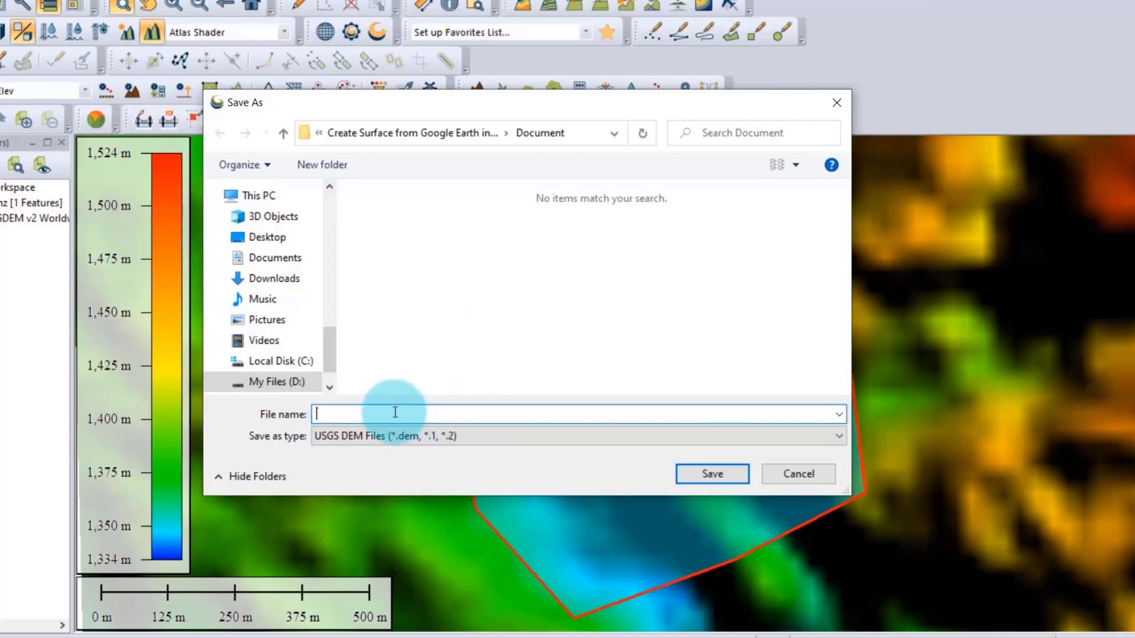
type("Ahar")
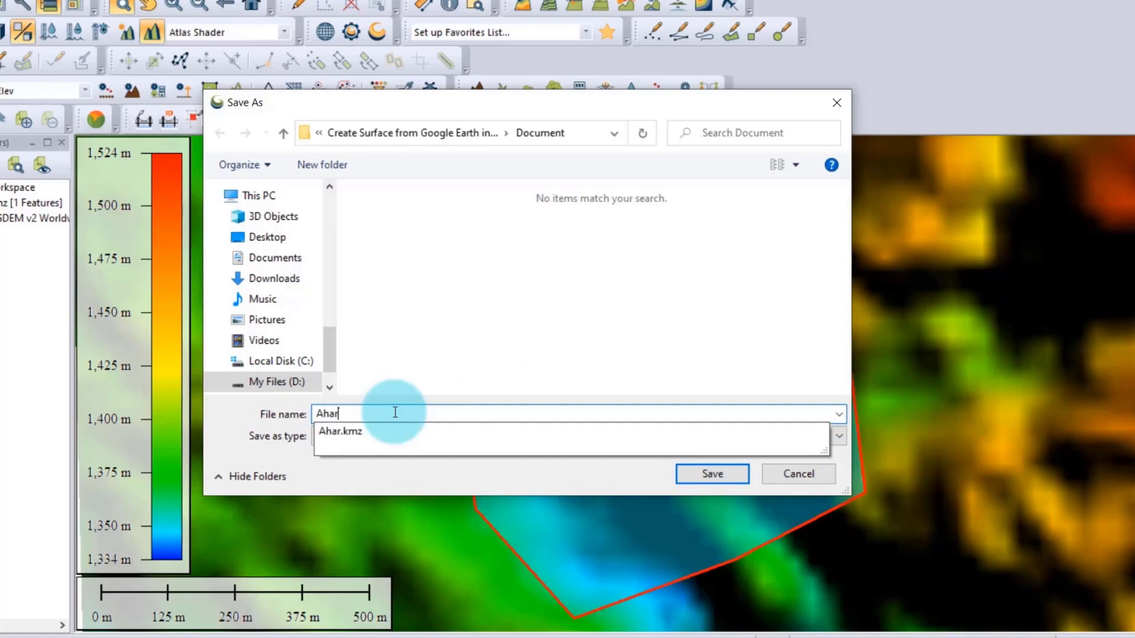
left_click(728, 472)
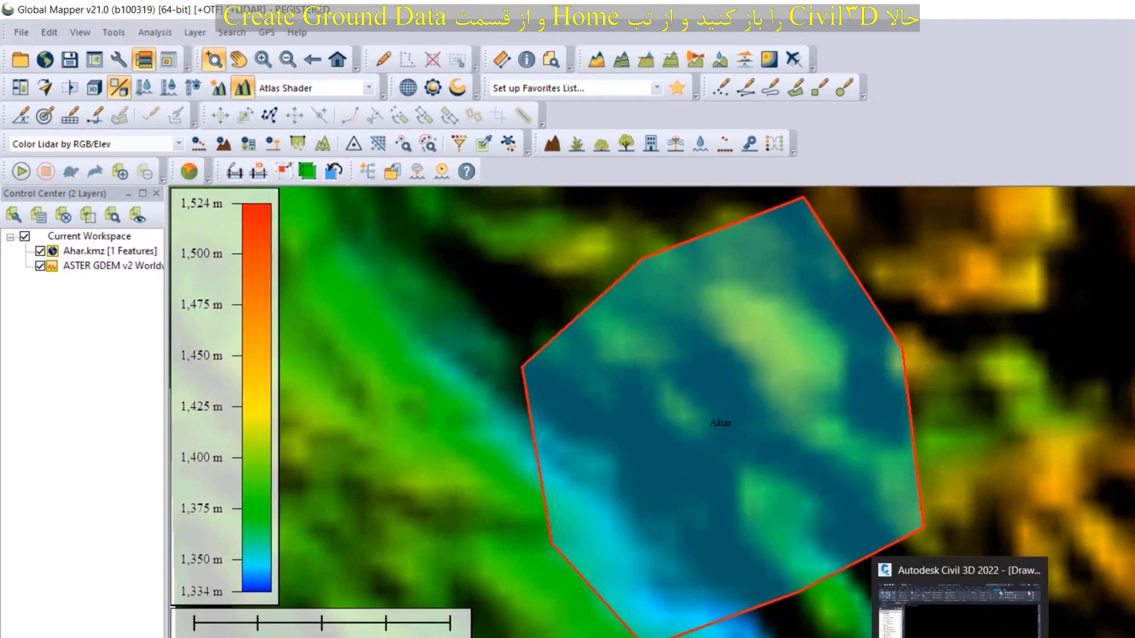
In Civil 3D's Prospector, start Create Surface From DEM on the Surfaces collection
left_click(862, 623)
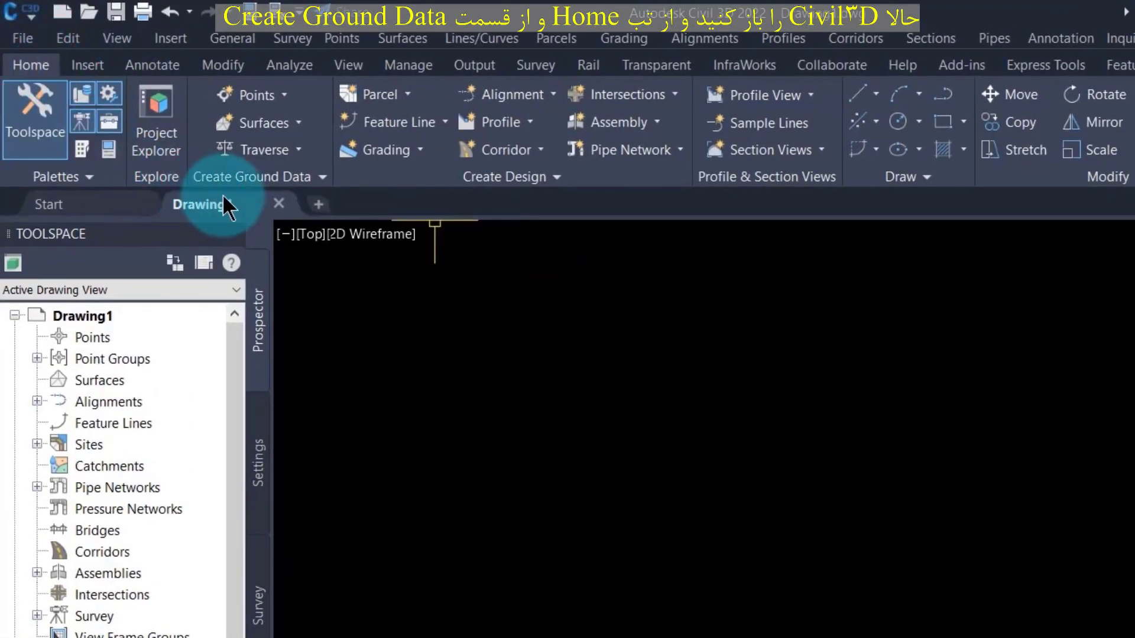
mouse_move(240, 207)
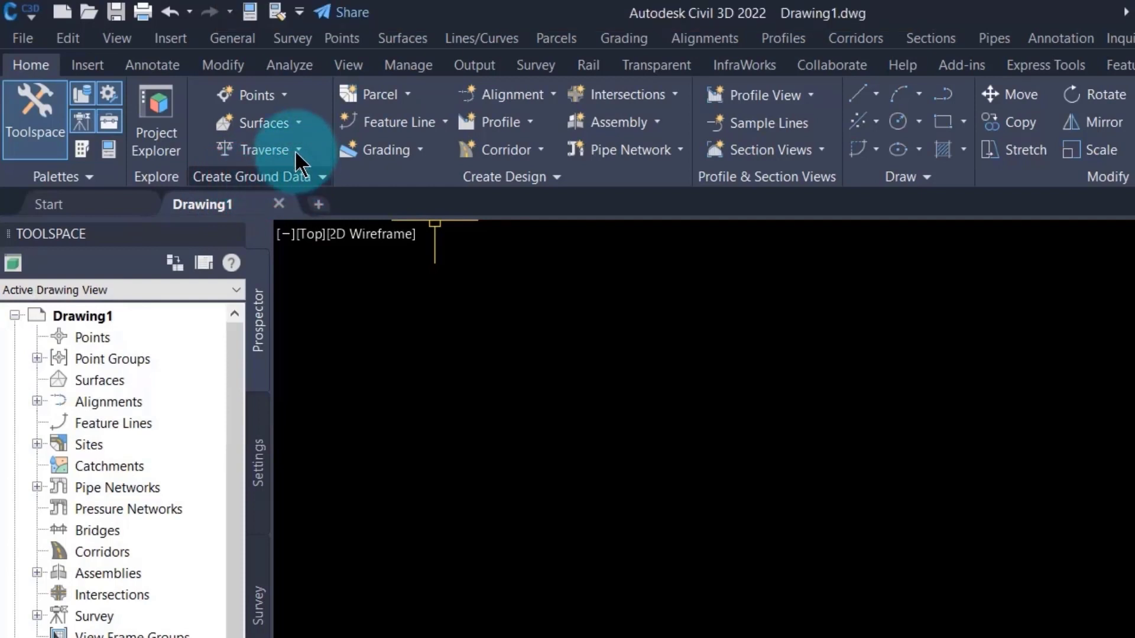
left_click(299, 128)
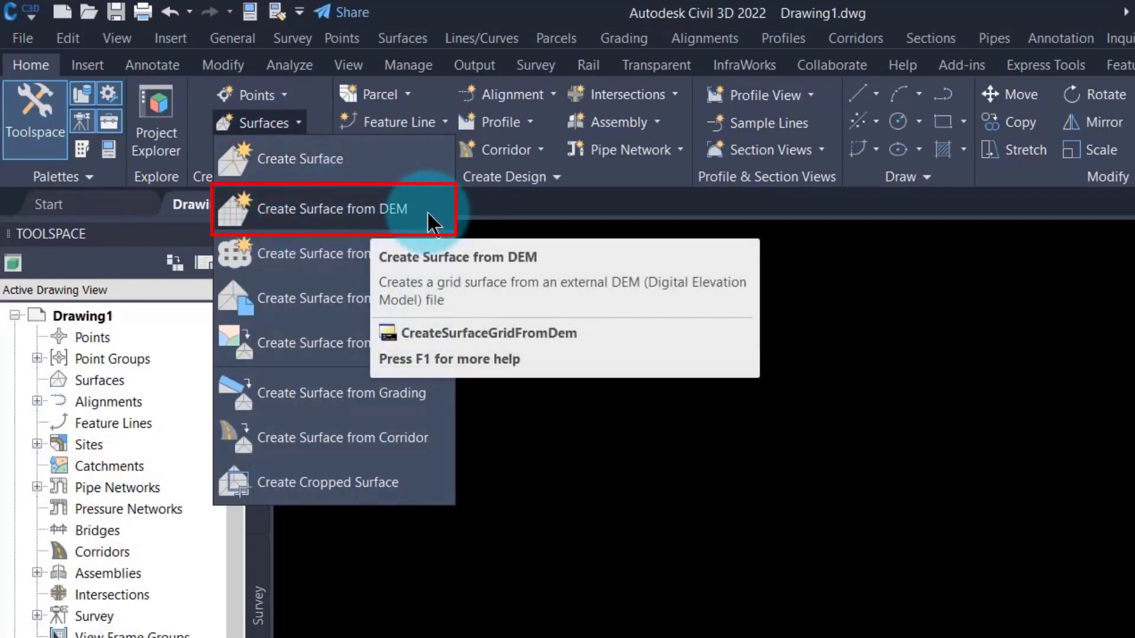
key("Escape")
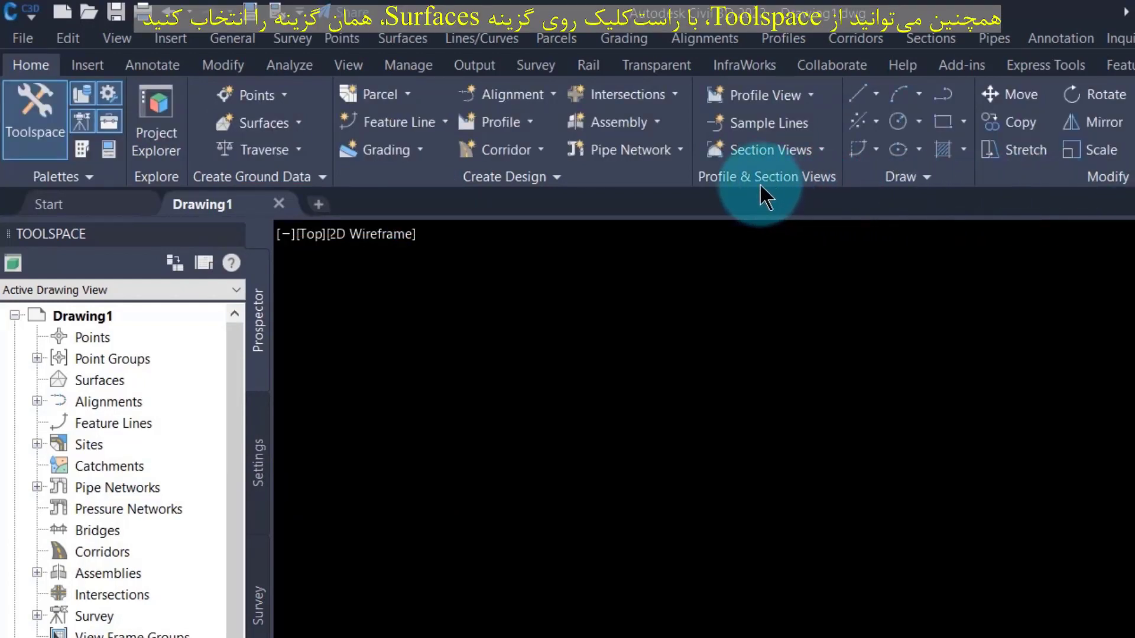
right_click(93, 380)
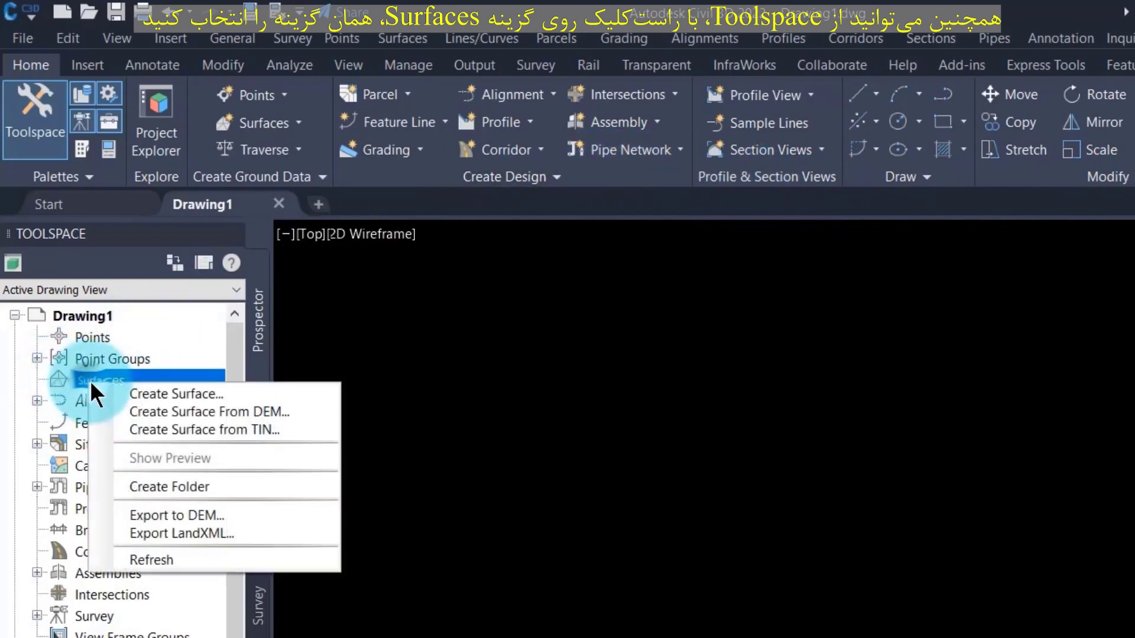
left_click(313, 409)
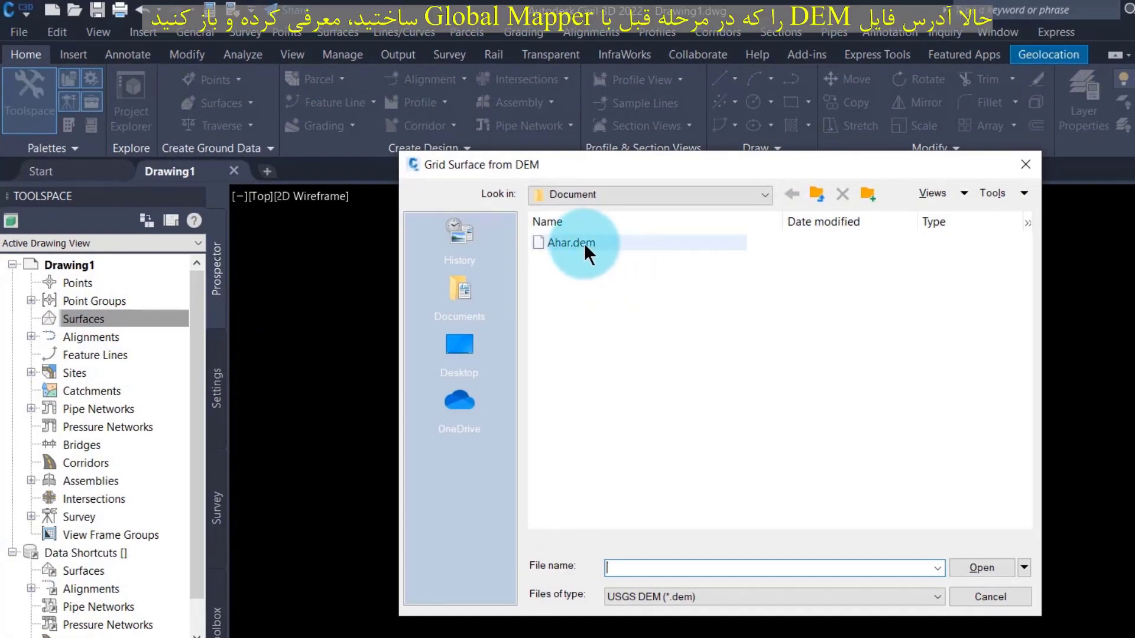
Pick Ahar.dem and open it to generate the grid surface
left_click(584, 243)
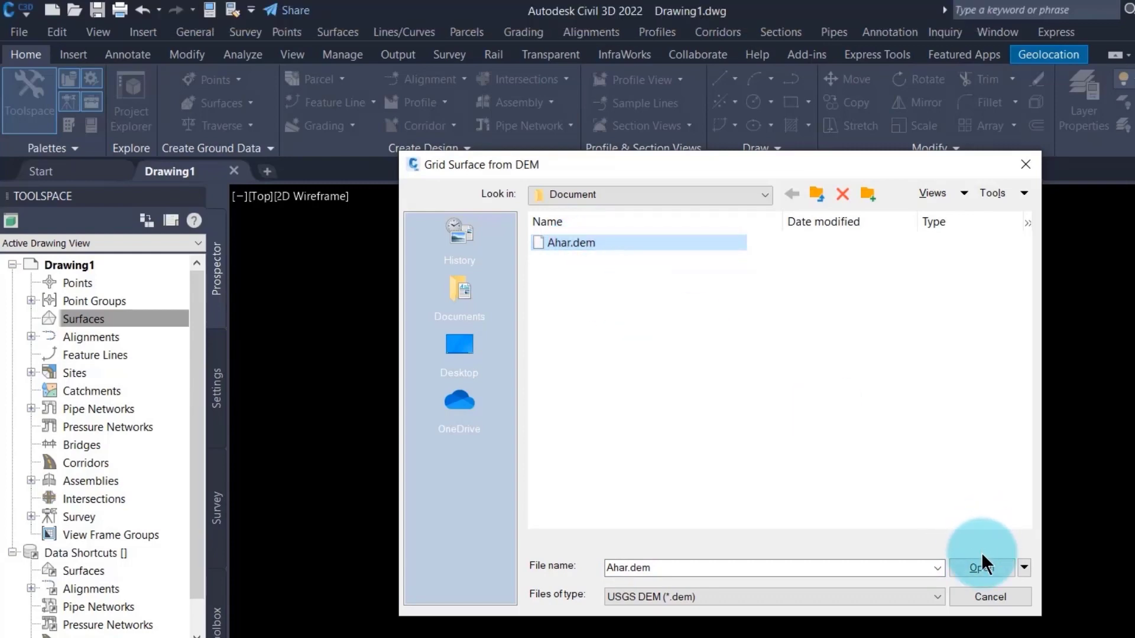
left_click(999, 566)
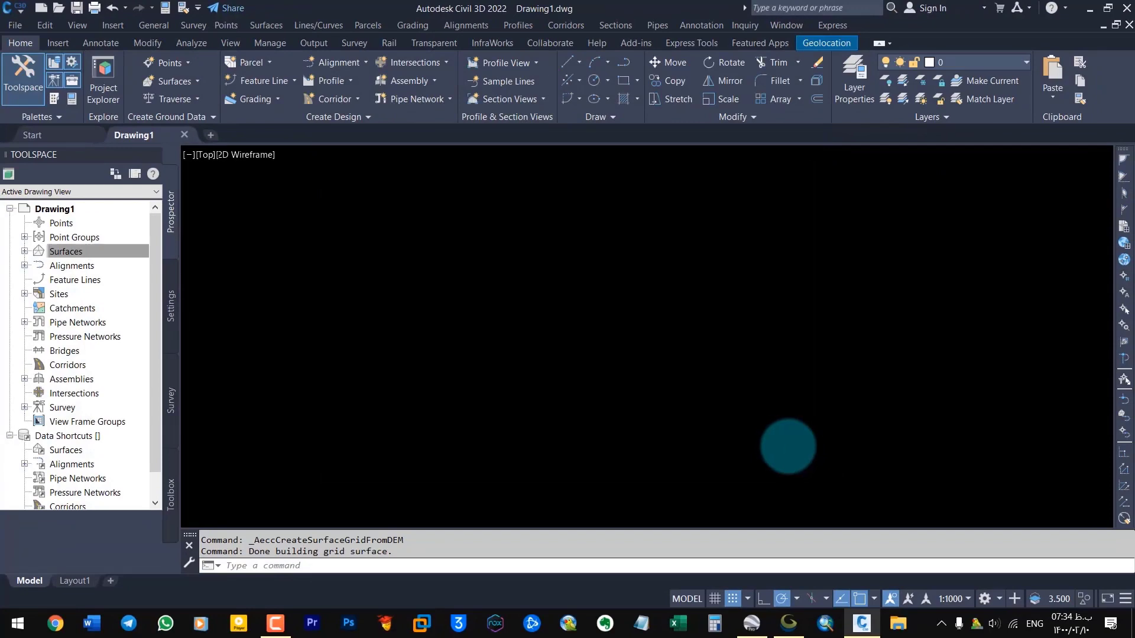
Zoom to extents to show the whole 'Grid from DEM file Ahar' contours, then select and right-click it
middle_click(586, 306)
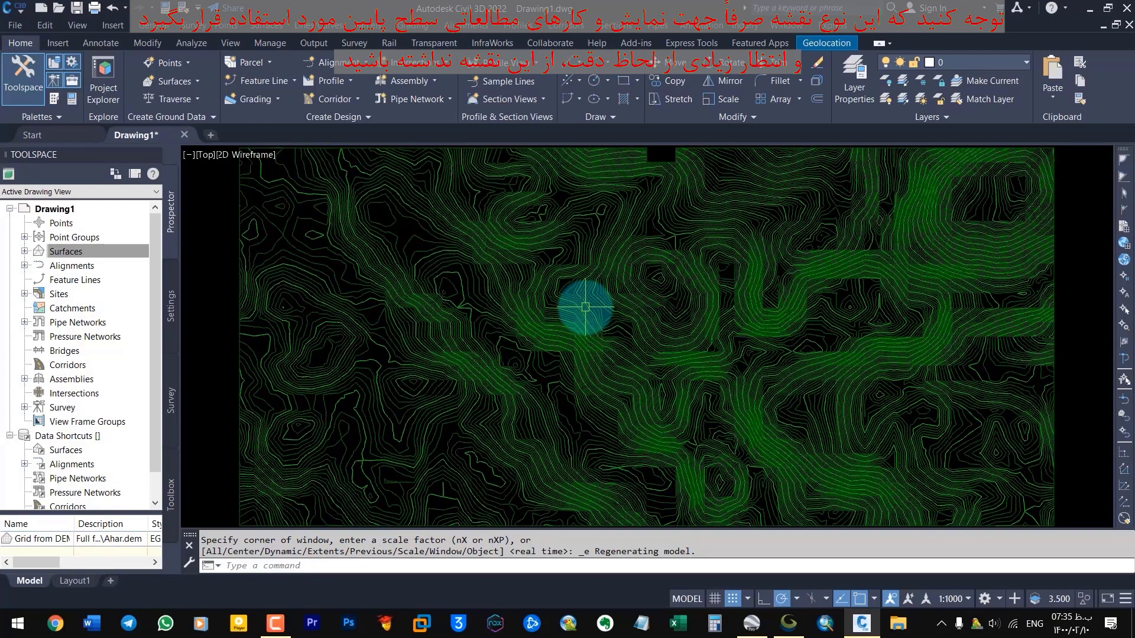
left_click(586, 306)
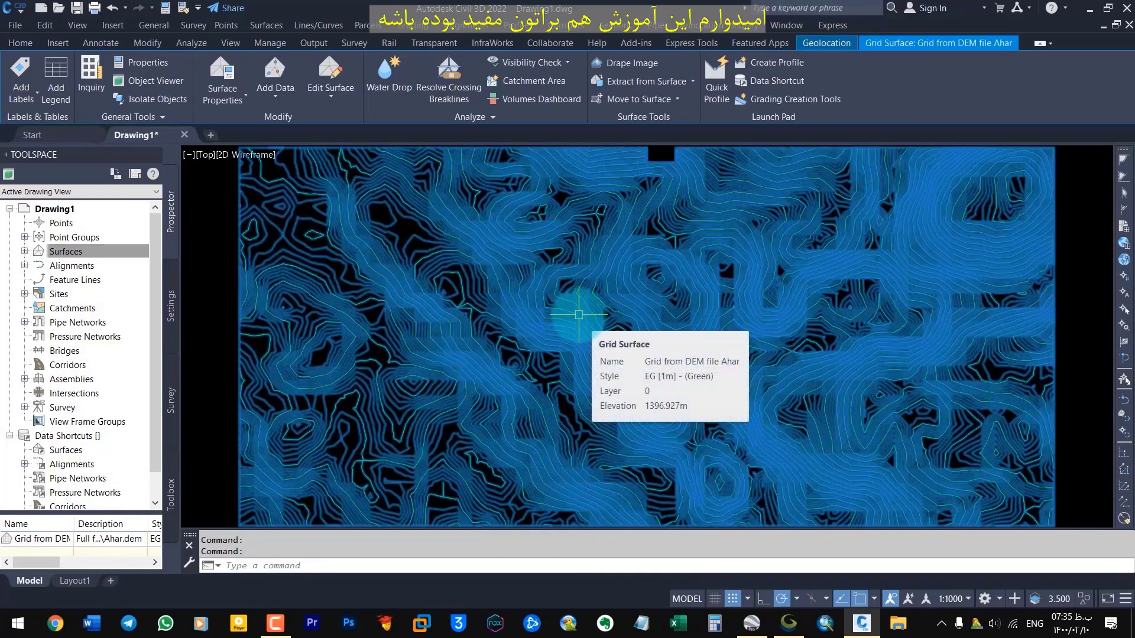
right_click(577, 294)
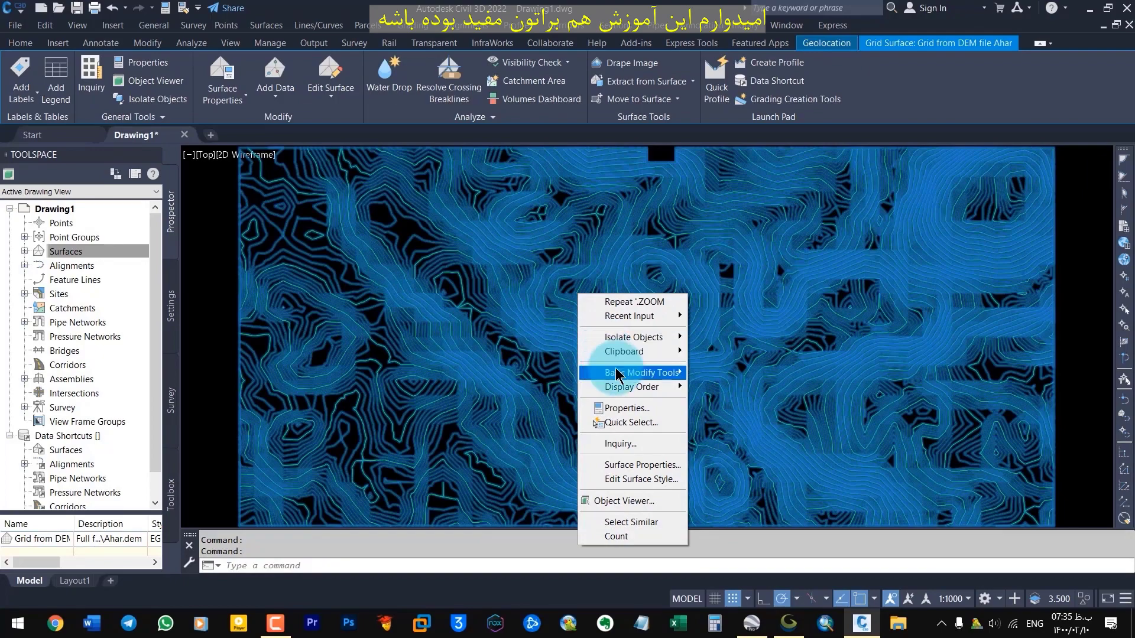
Open the Ahar surface in Object Viewer and tilt it to show its shaded relief
left_click(645, 501)
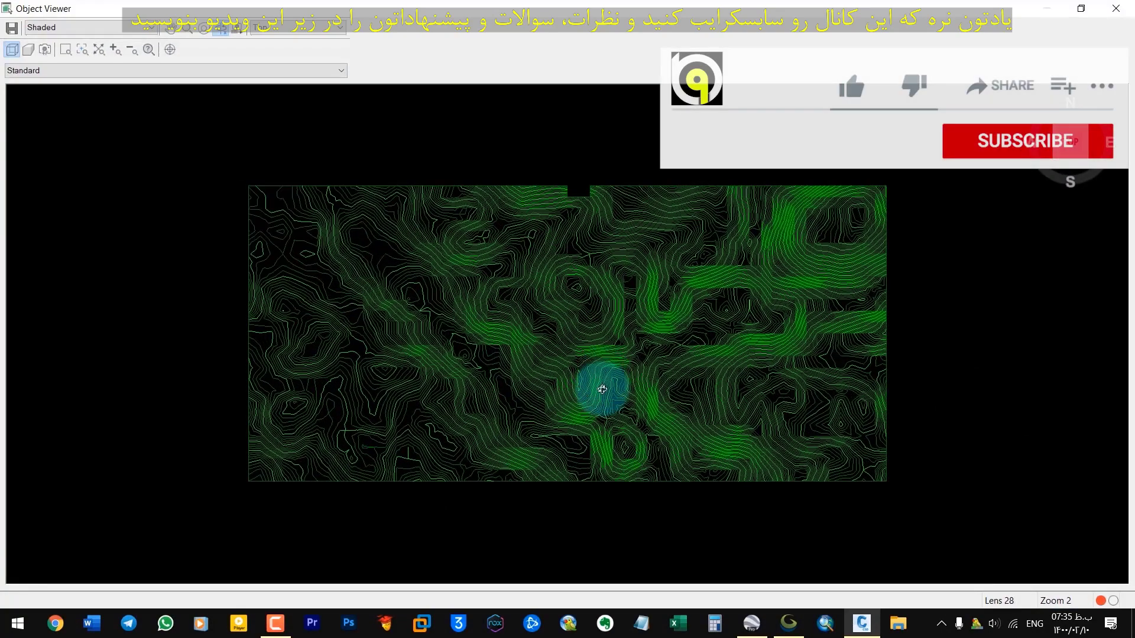
mouse_move(600, 388)
left_mouse_down()
mouse_move(583, 309)
mouse_move(601, 271)
mouse_move(595, 208)
mouse_move(664, 330)
mouse_move(626, 406)
mouse_move(525, 365)
mouse_move(484, 373)
mouse_move(595, 339)
mouse_move(502, 400)
mouse_move(406, 396)
mouse_move(552, 340)
mouse_move(644, 347)
mouse_move(623, 413)
mouse_move(684, 382)
mouse_move(490, 362)
mouse_move(496, 375)
mouse_move(658, 296)
mouse_move(704, 317)
mouse_move(681, 327)
mouse_move(675, 356)
left_mouse_up()
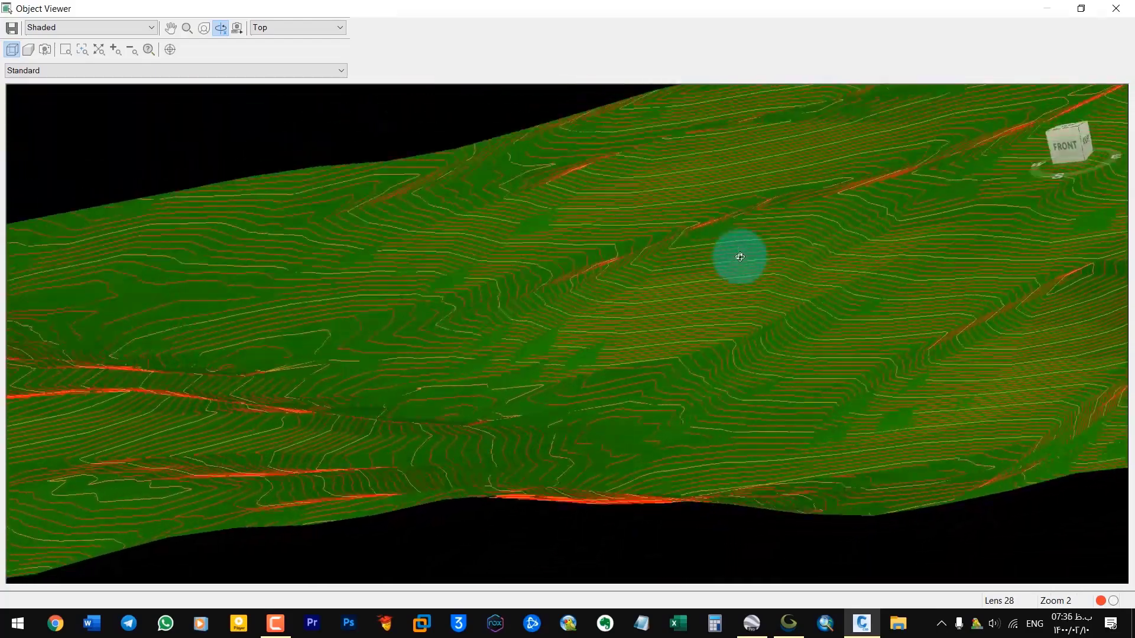